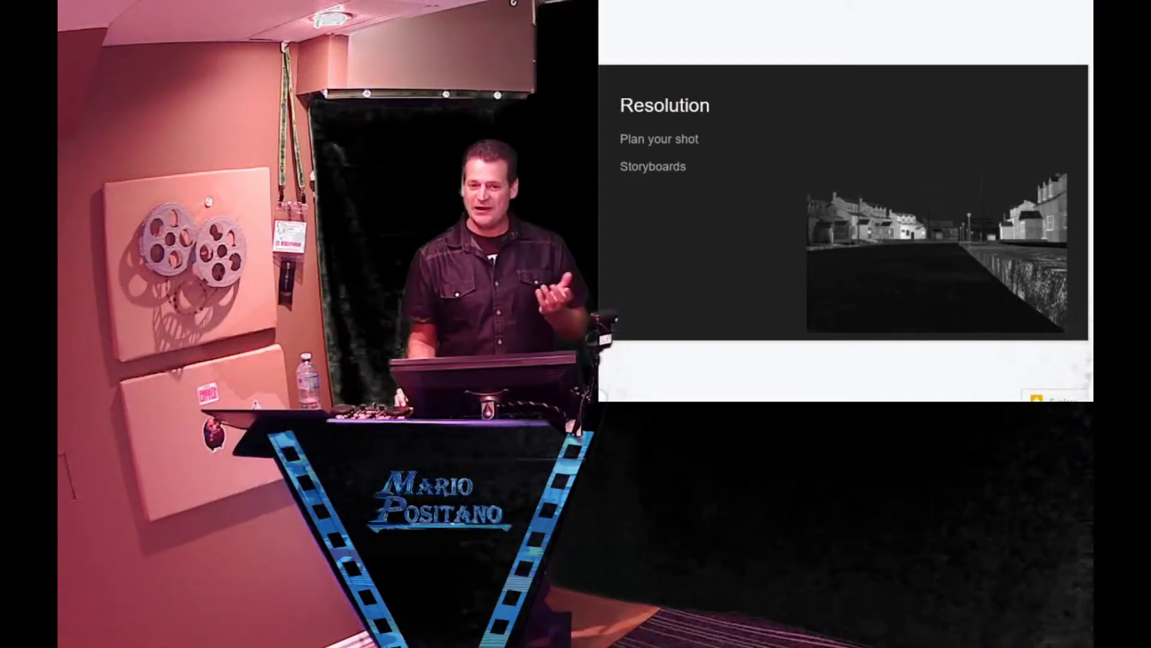
Step: Advance to the Resolution slide explaining the 3840 x 3240 background for a 1920x1080 camera
key(Right)
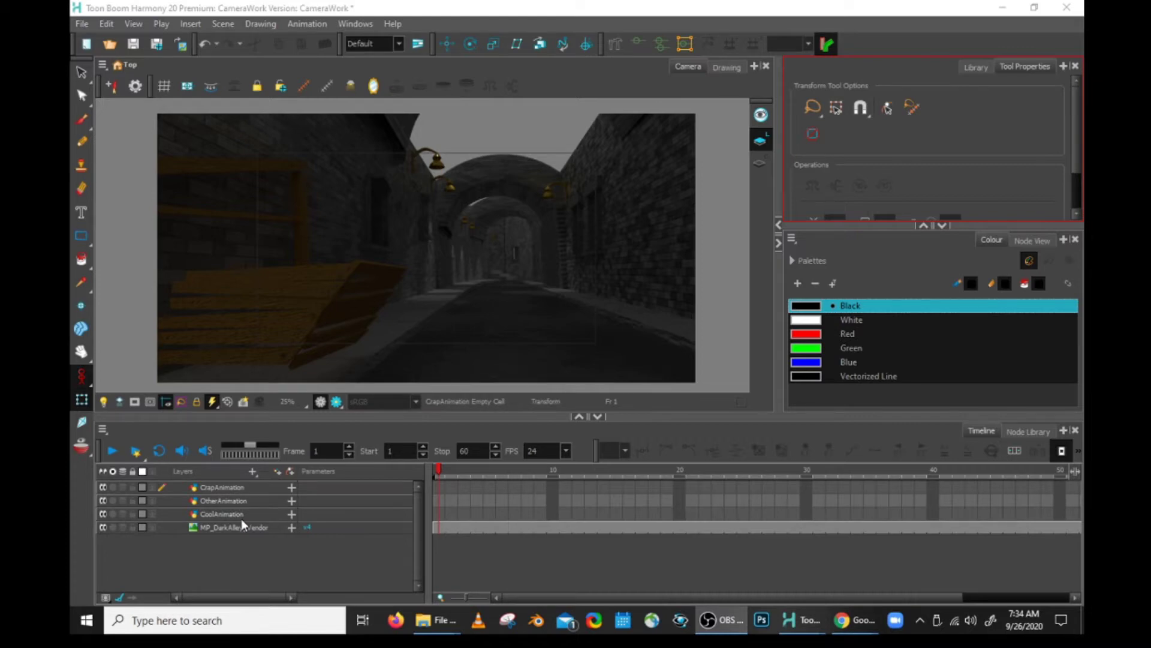
Step: With MP_DarkAlley_Vendor selected, open Import Images, set Alignment Rules to Pan, then cancel
click(239, 527)
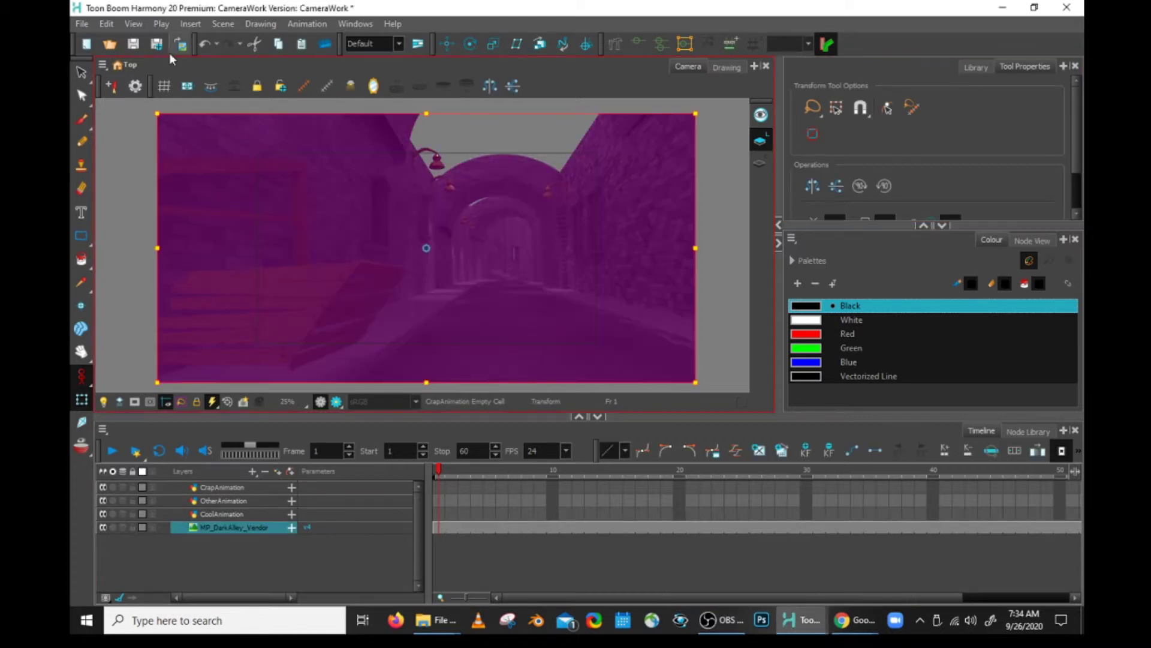
click(82, 25)
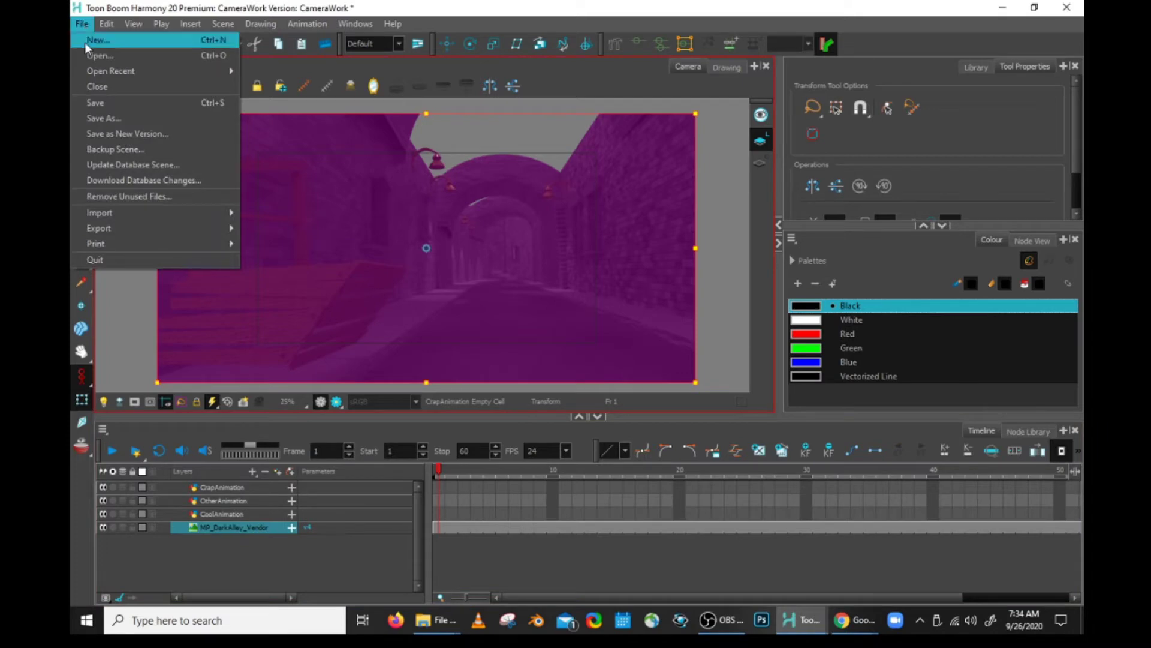
mouse_move(100, 215)
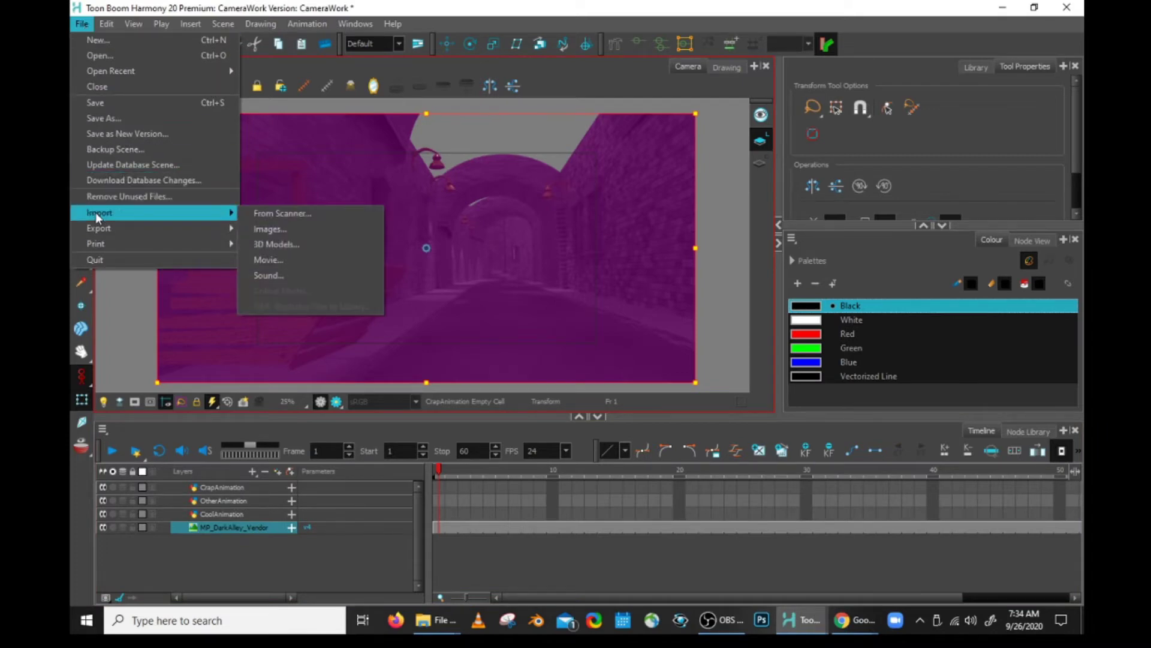
click(286, 234)
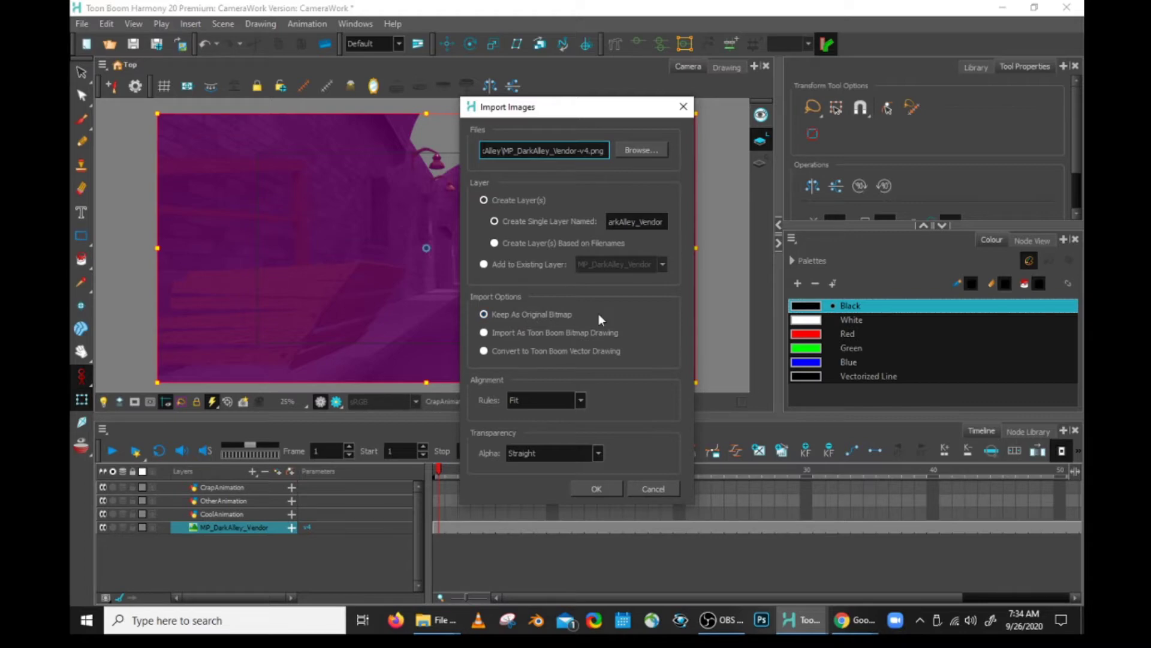
click(580, 403)
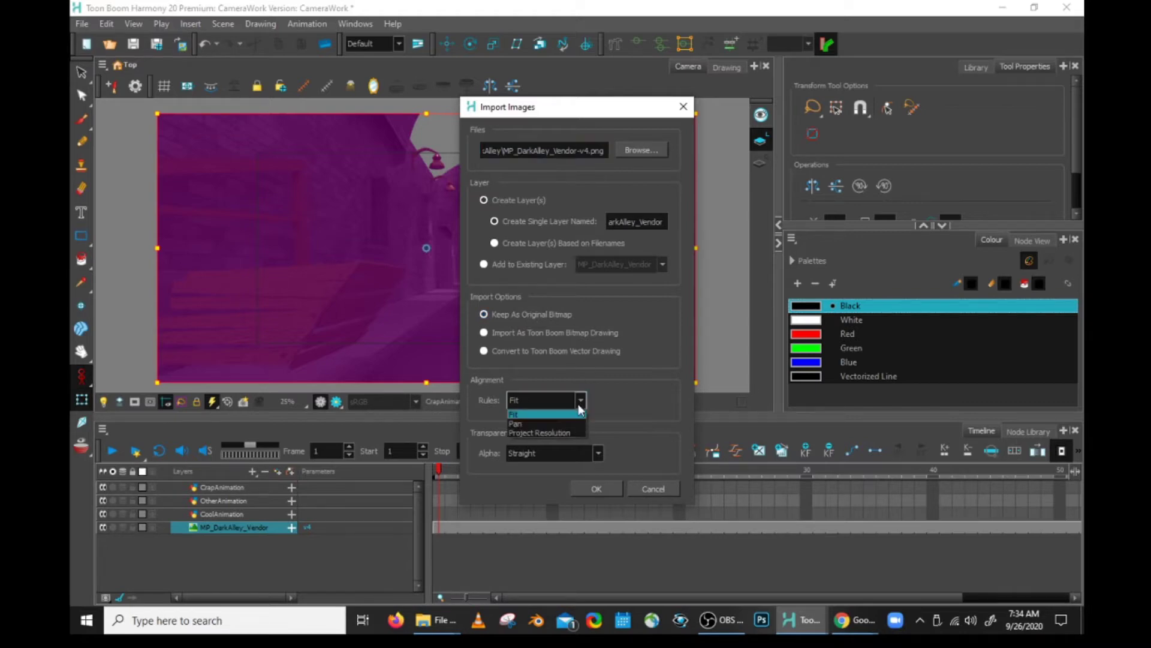
click(542, 423)
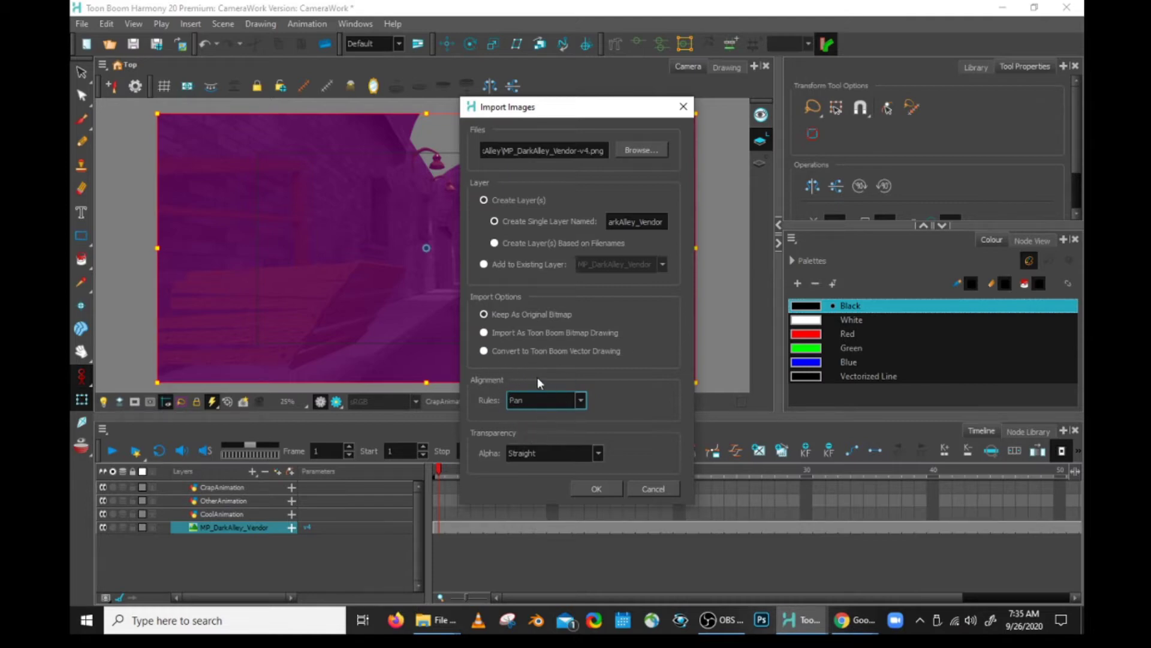
click(653, 489)
Step: Deselect the background and toggle the MP_DarkAlley_Vendor layer's visibility off and on repeatedly
click(326, 565)
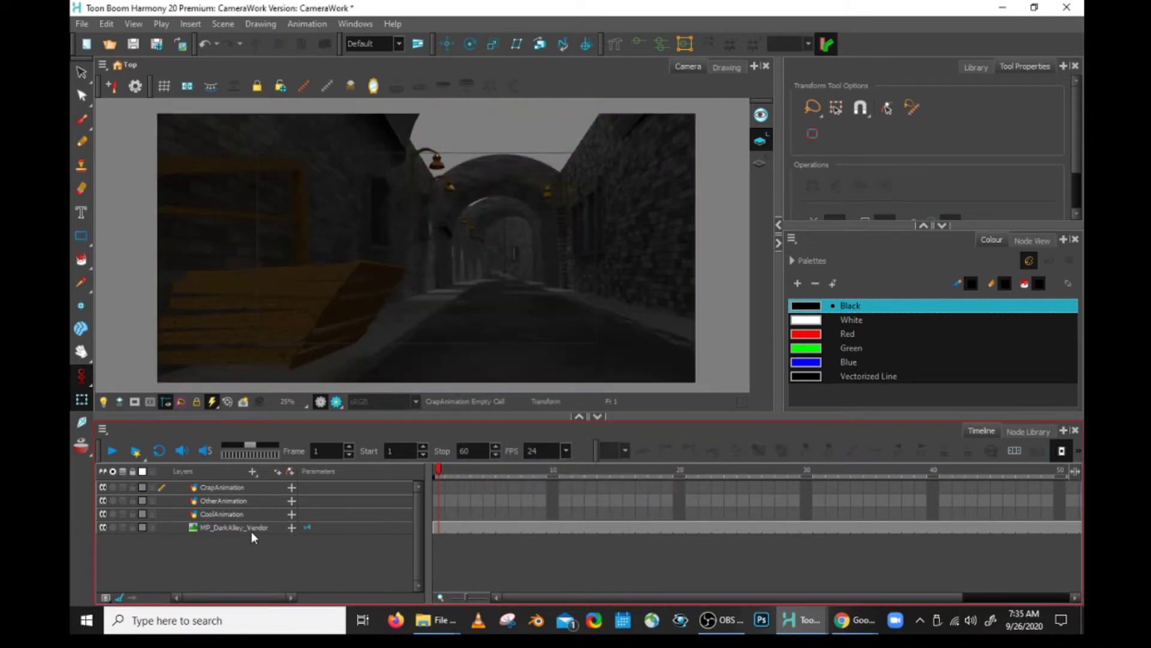
click(103, 527)
click(103, 526)
click(103, 527)
click(103, 526)
click(103, 526)
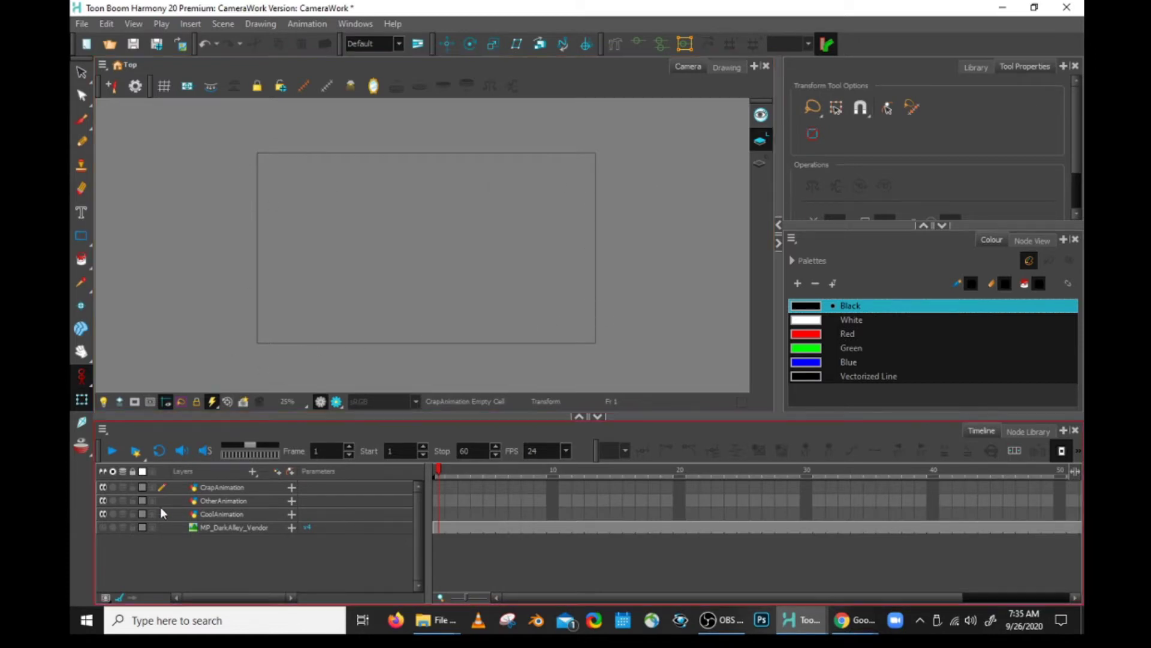
click(103, 528)
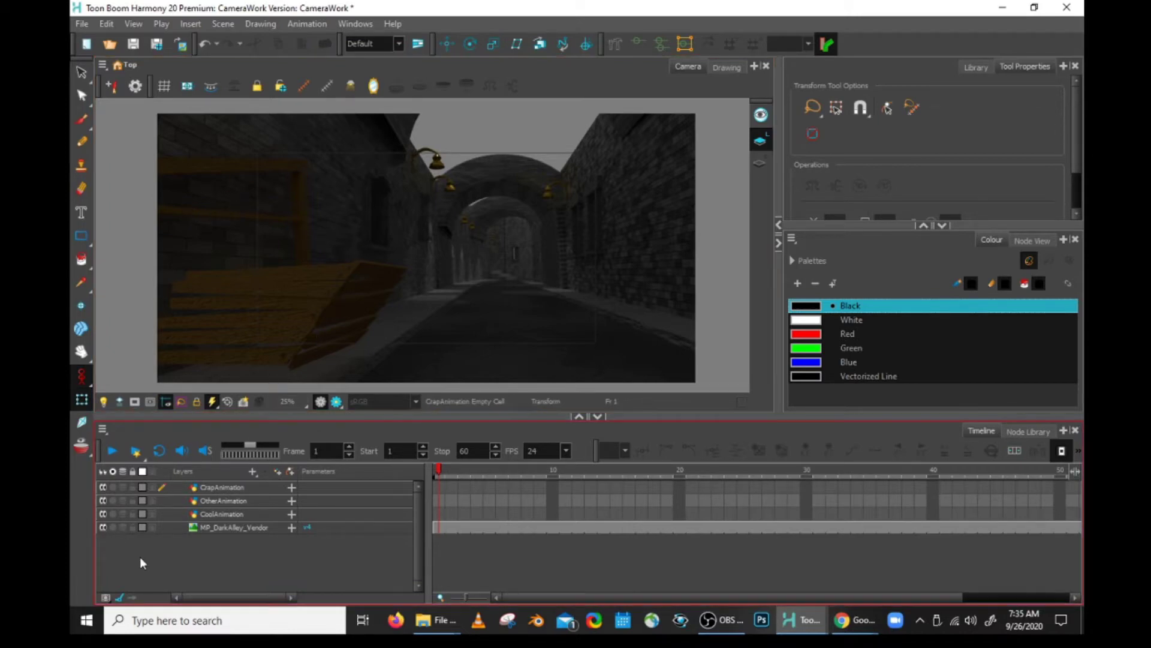
click(102, 527)
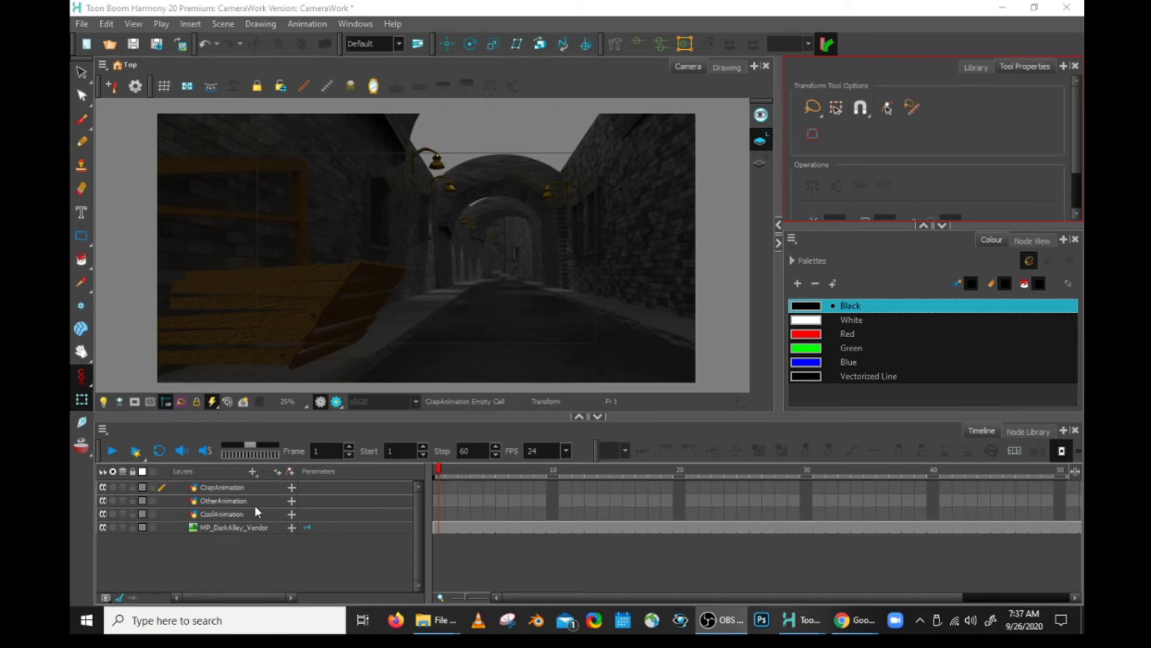
Step: Add a Camera layer from the Layers '+' menu and select it to display its frame
click(252, 472)
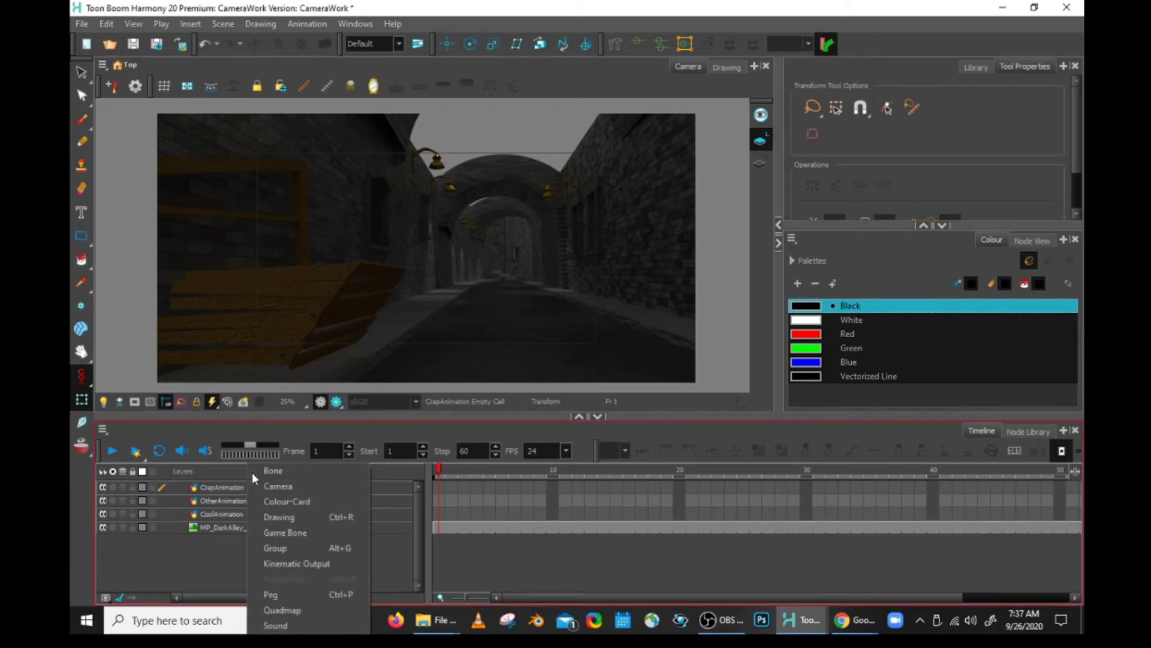
click(299, 487)
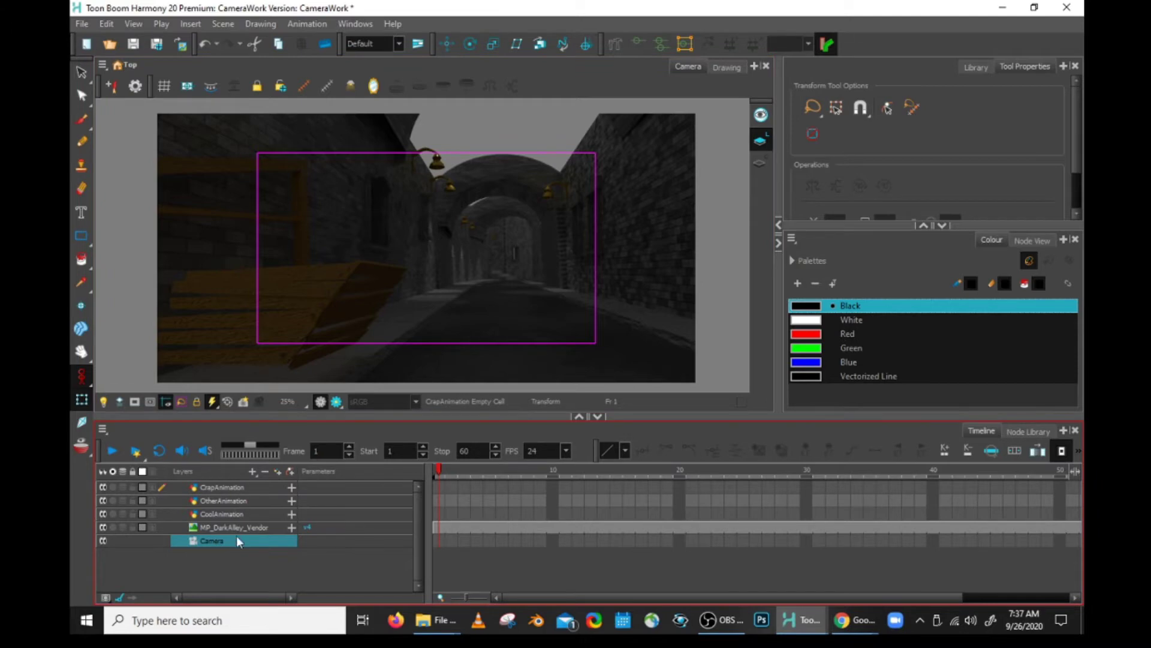
click(233, 562)
click(214, 541)
click(225, 567)
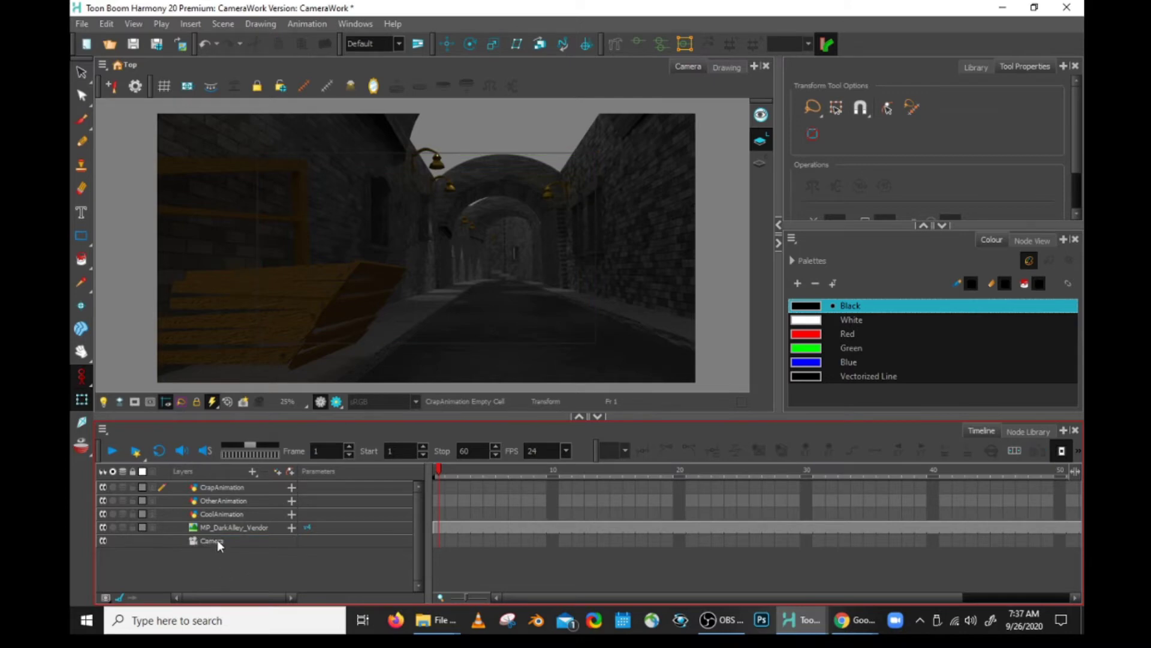
click(218, 540)
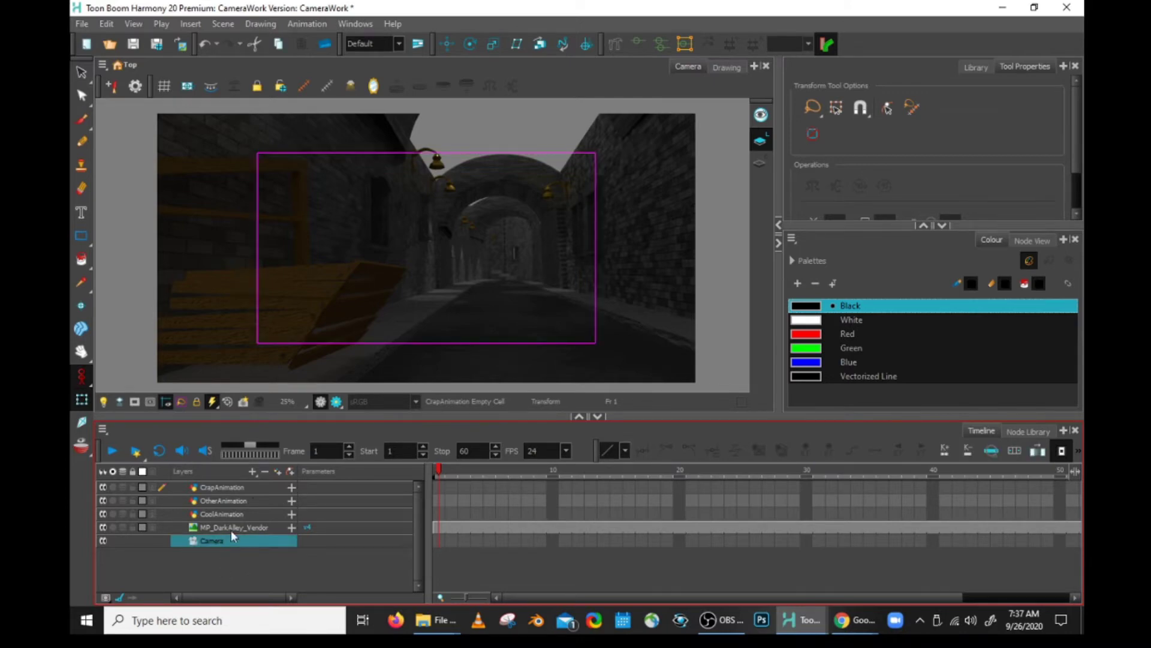
Step: Give the Camera layer a Parent Peg and select the new Camera-P peg
click(251, 471)
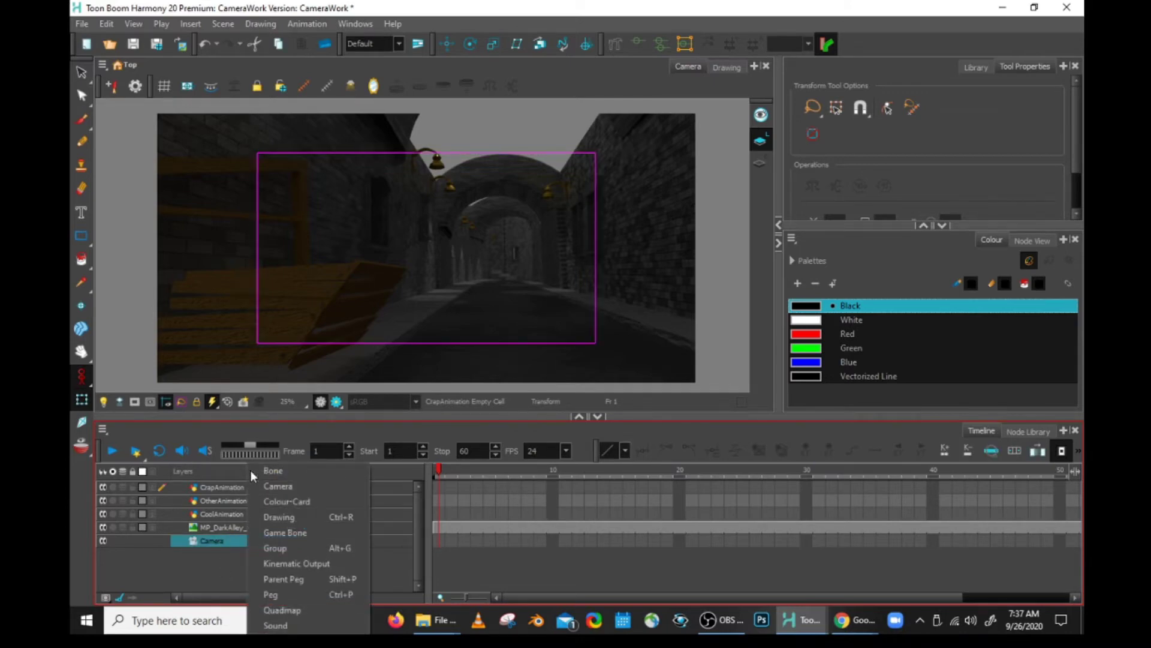
click(277, 581)
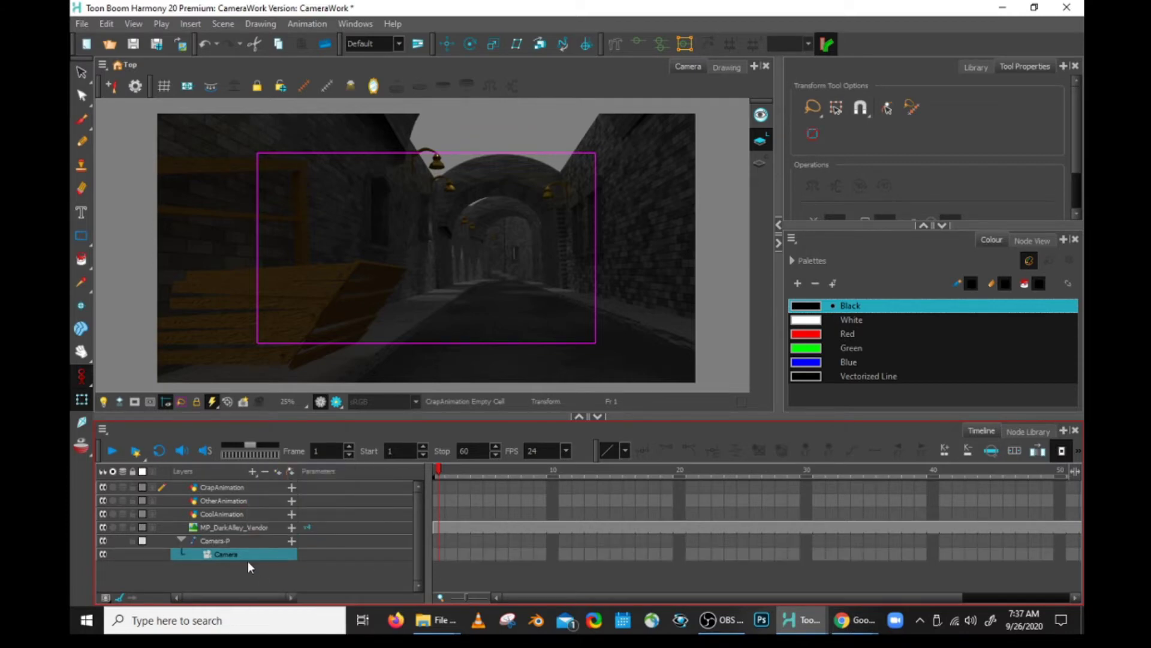
click(228, 542)
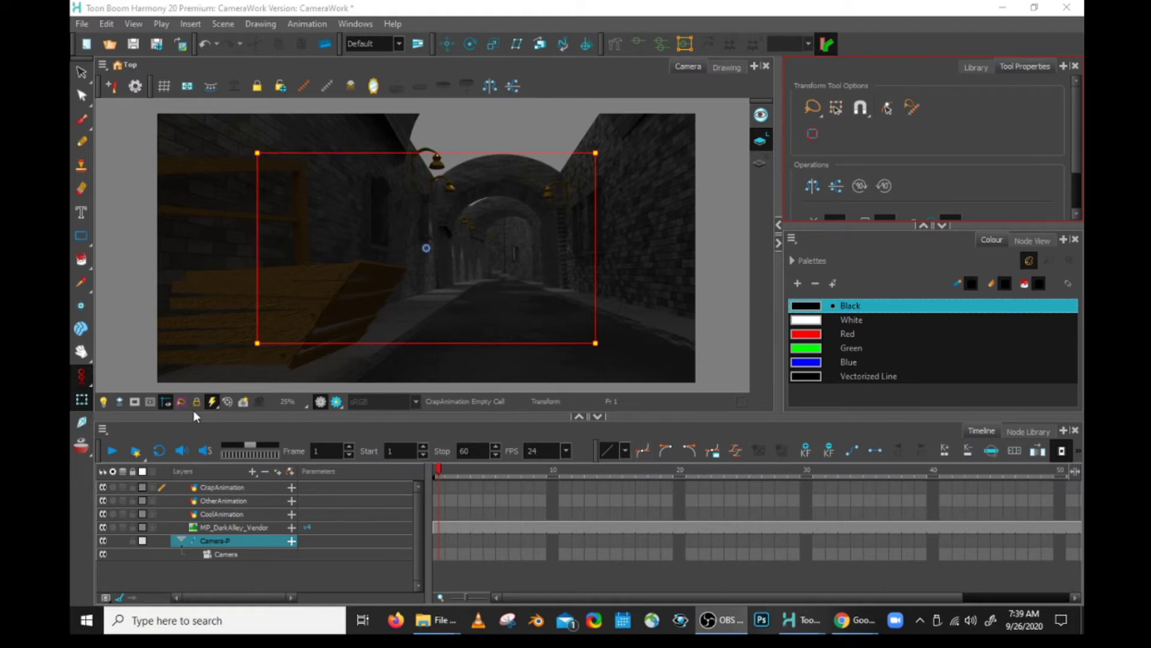
click(78, 373)
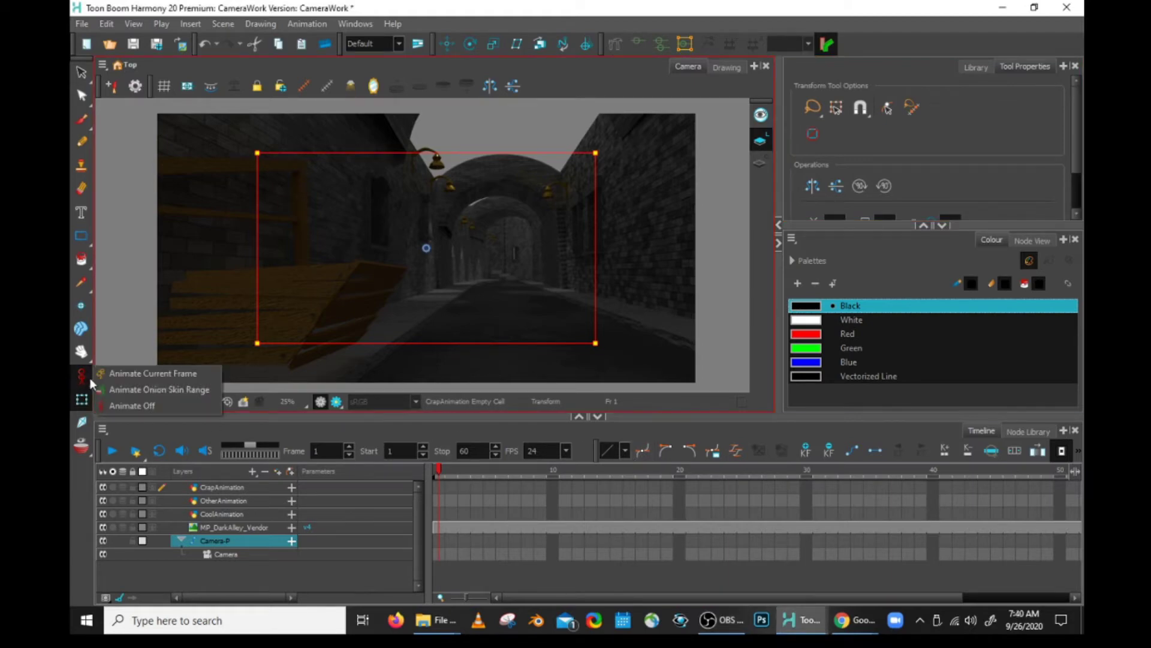
click(127, 376)
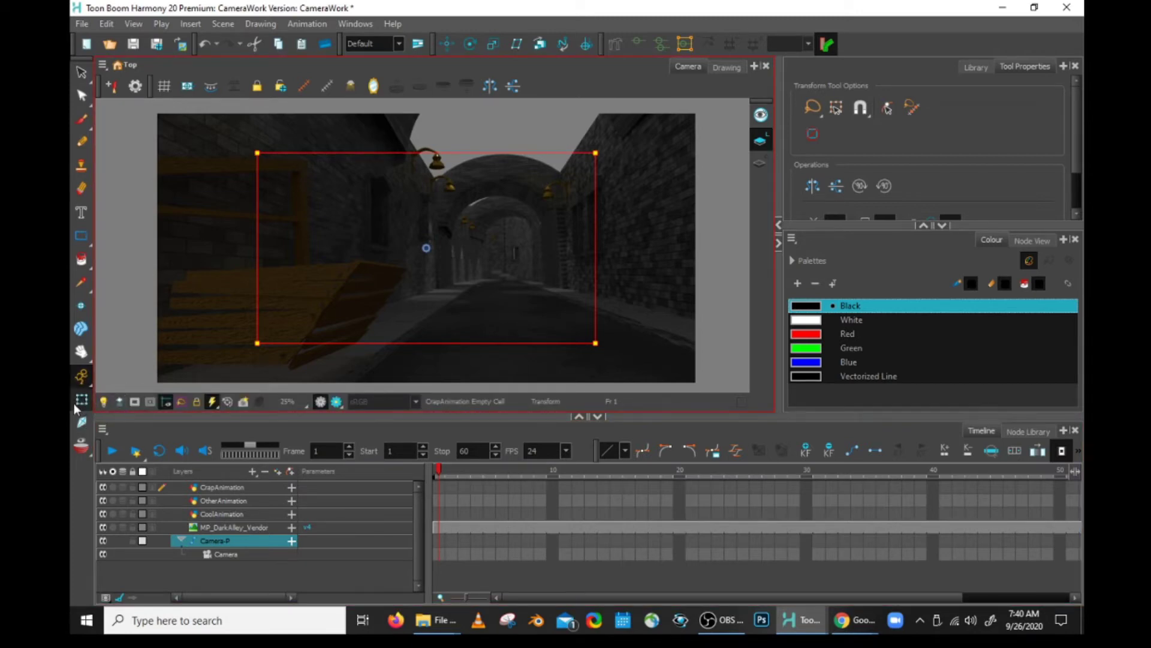
click(216, 563)
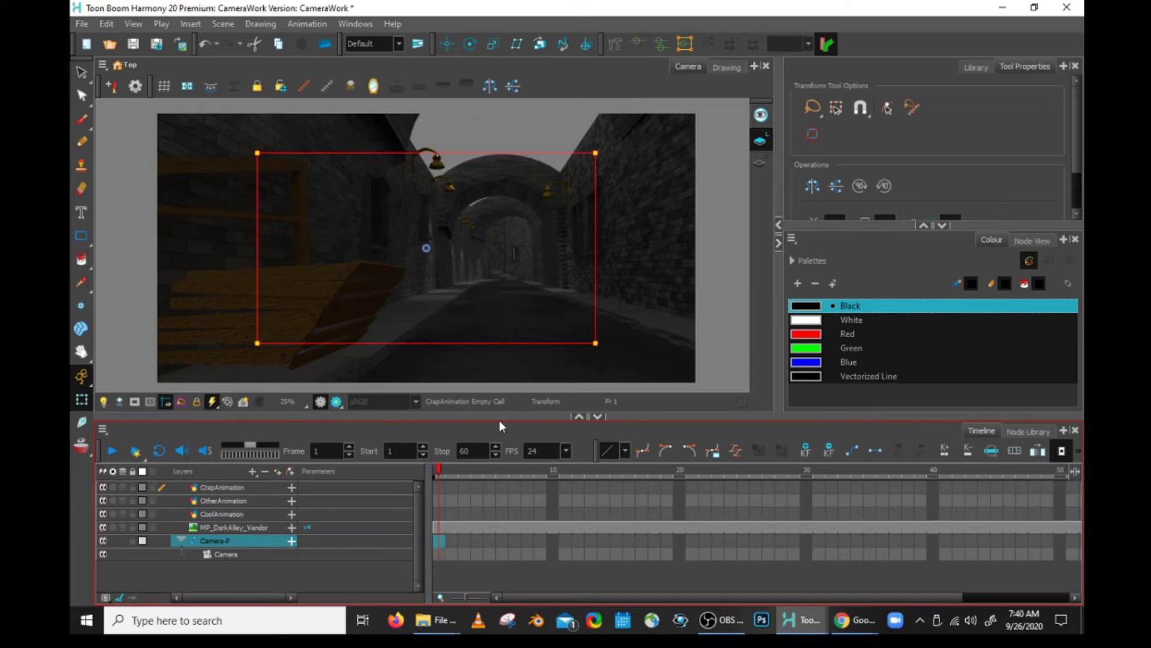
Step: At frame 1, scale the Camera-P frame in tightly on the alley's archway
drag(595, 153, 509, 189)
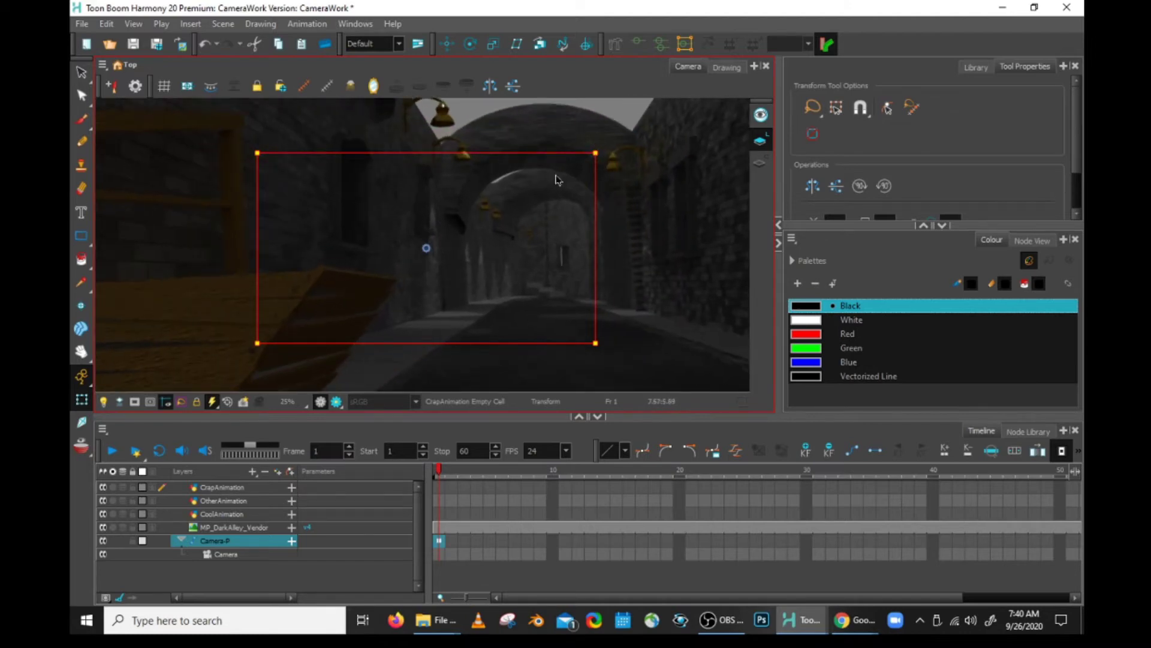
drag(595, 154, 481, 254)
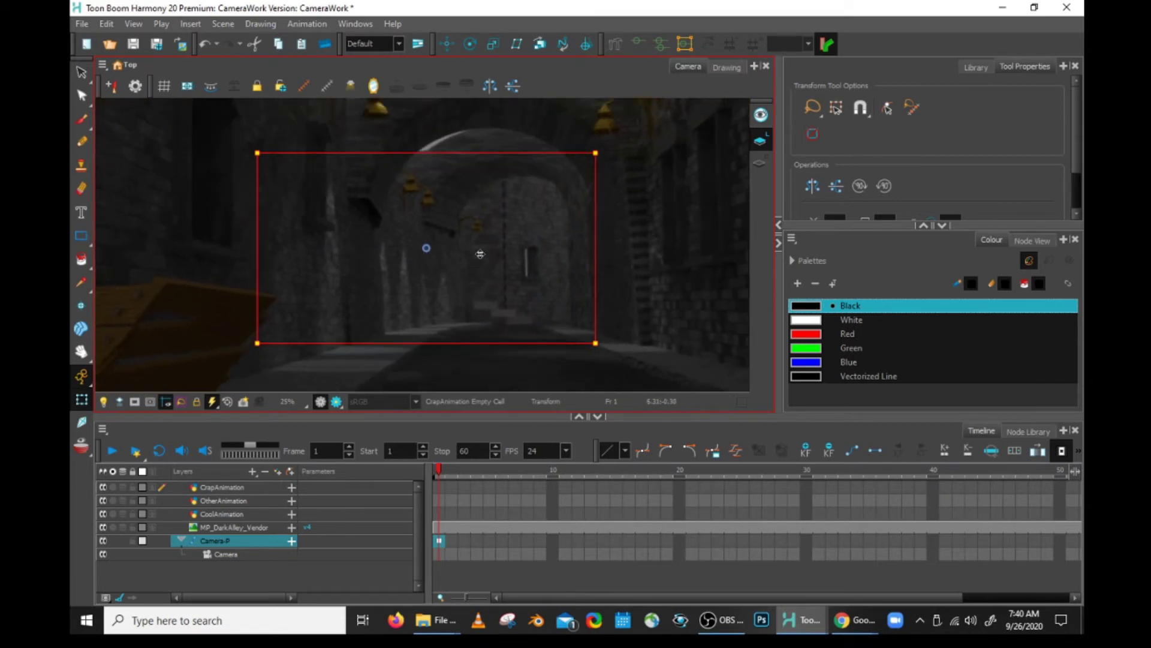
drag(597, 153, 616, 144)
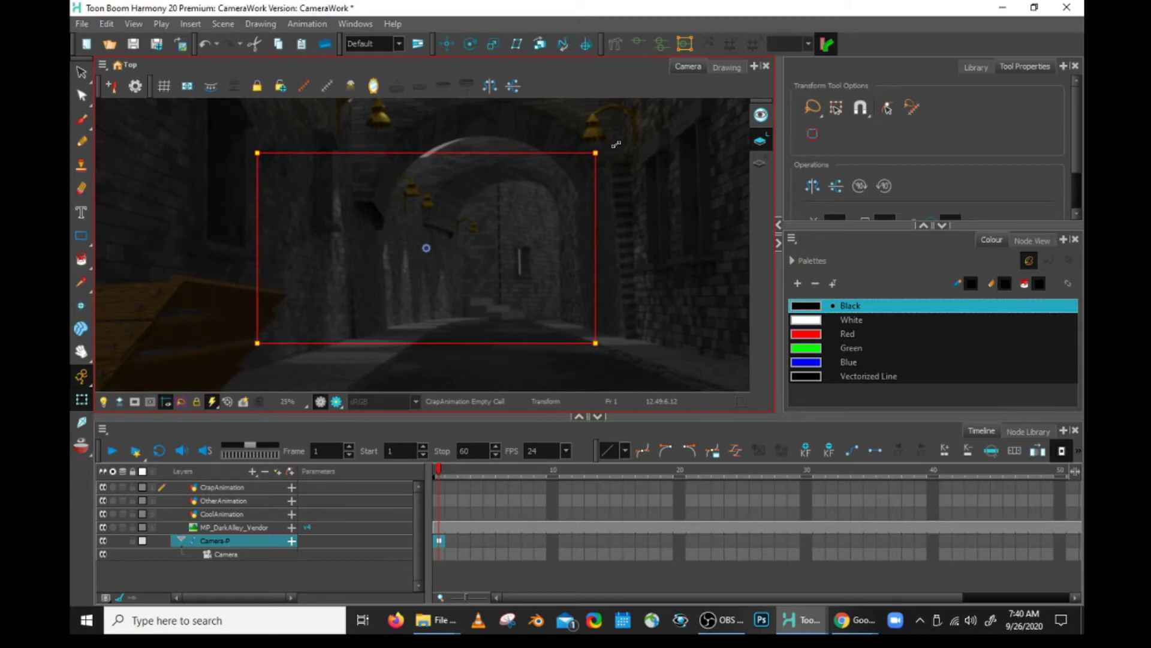
click(306, 539)
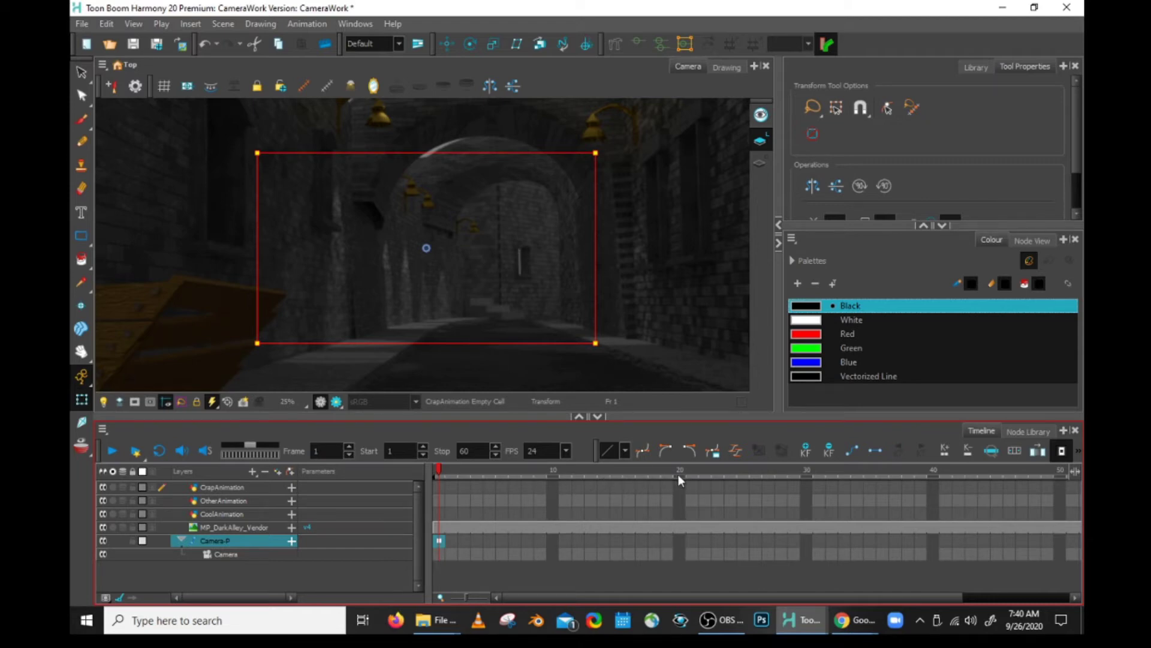
Step: At frame 20, truck the Camera-P frame out to the whole alley, then return to frame 1
click(678, 553)
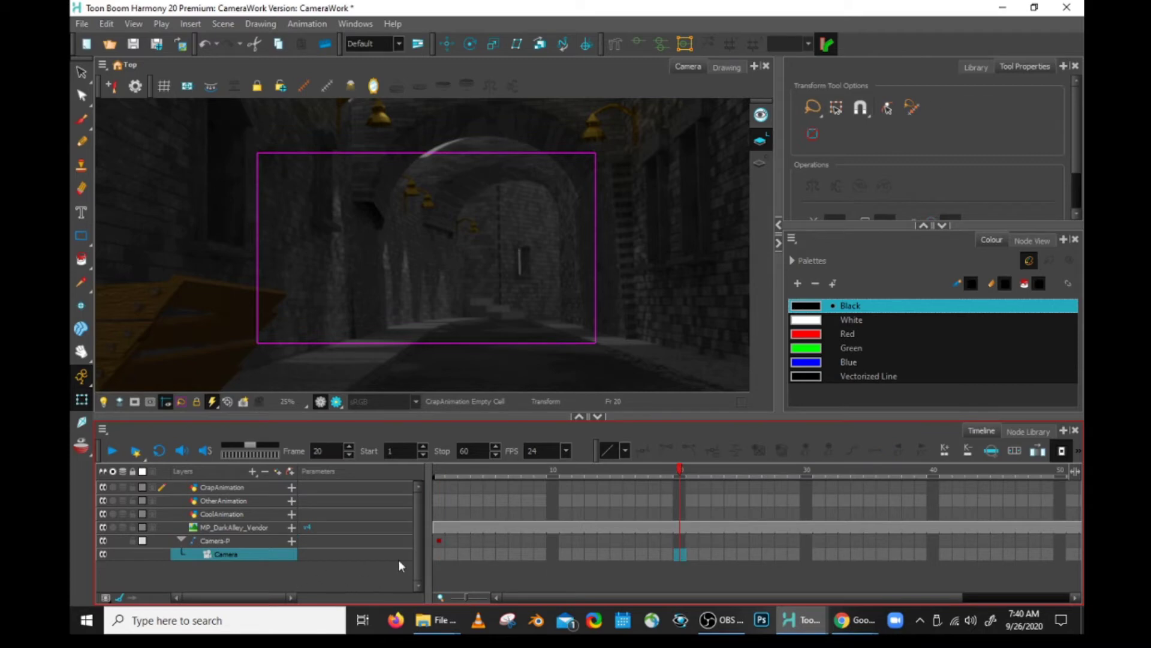
click(681, 545)
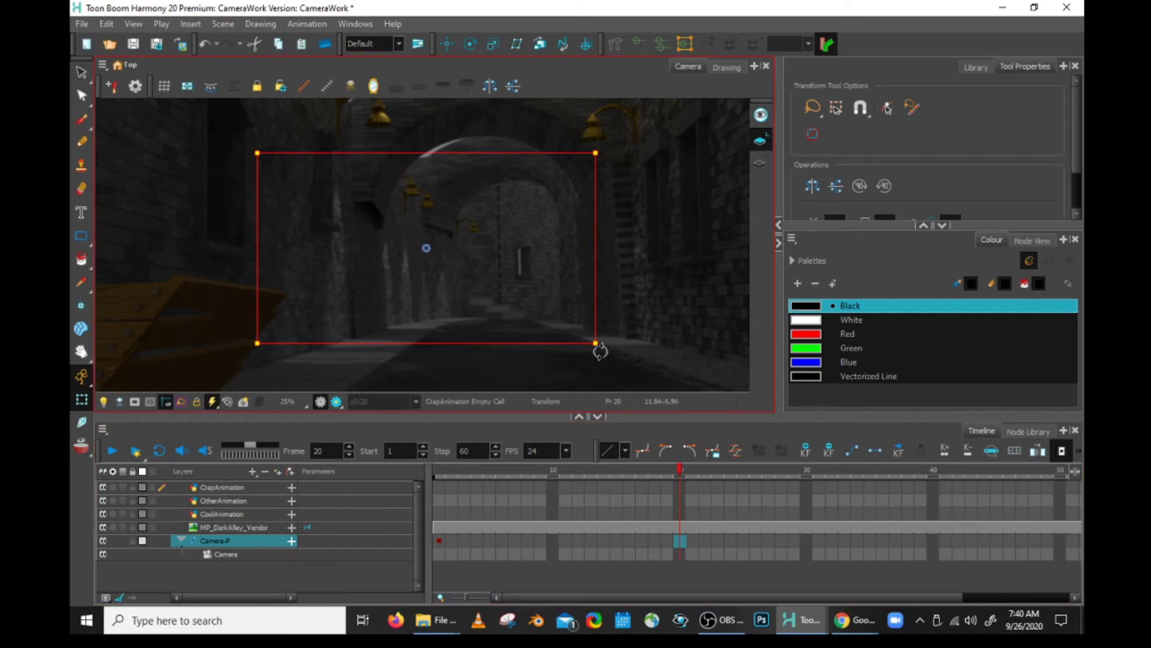
drag(596, 342, 674, 414)
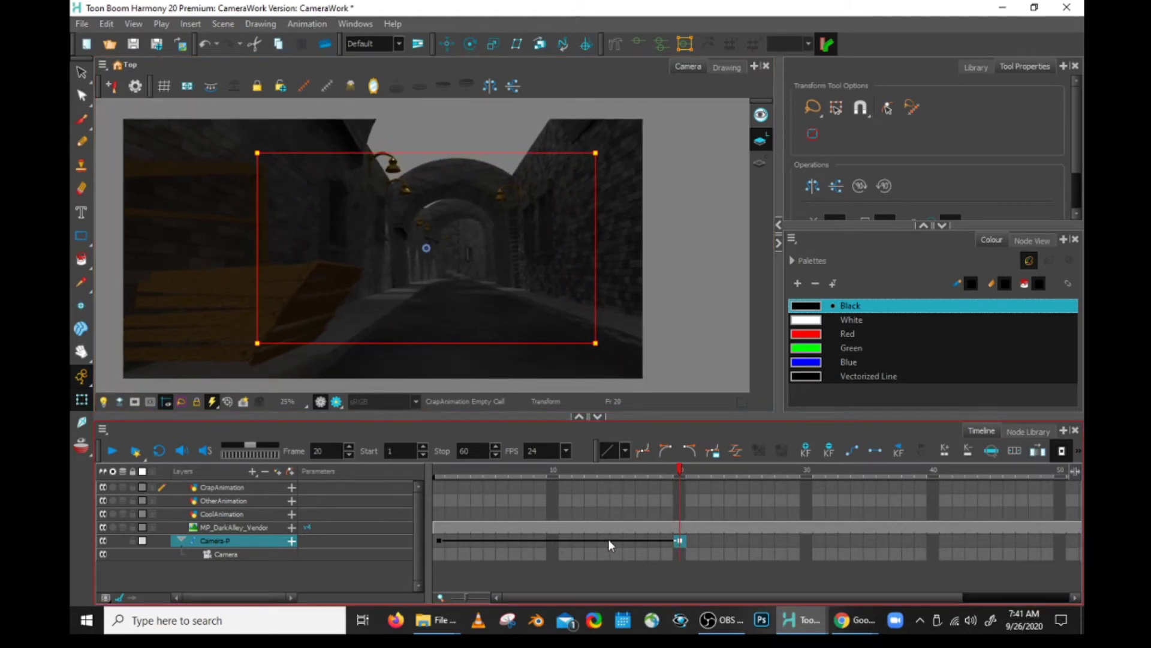
click(438, 541)
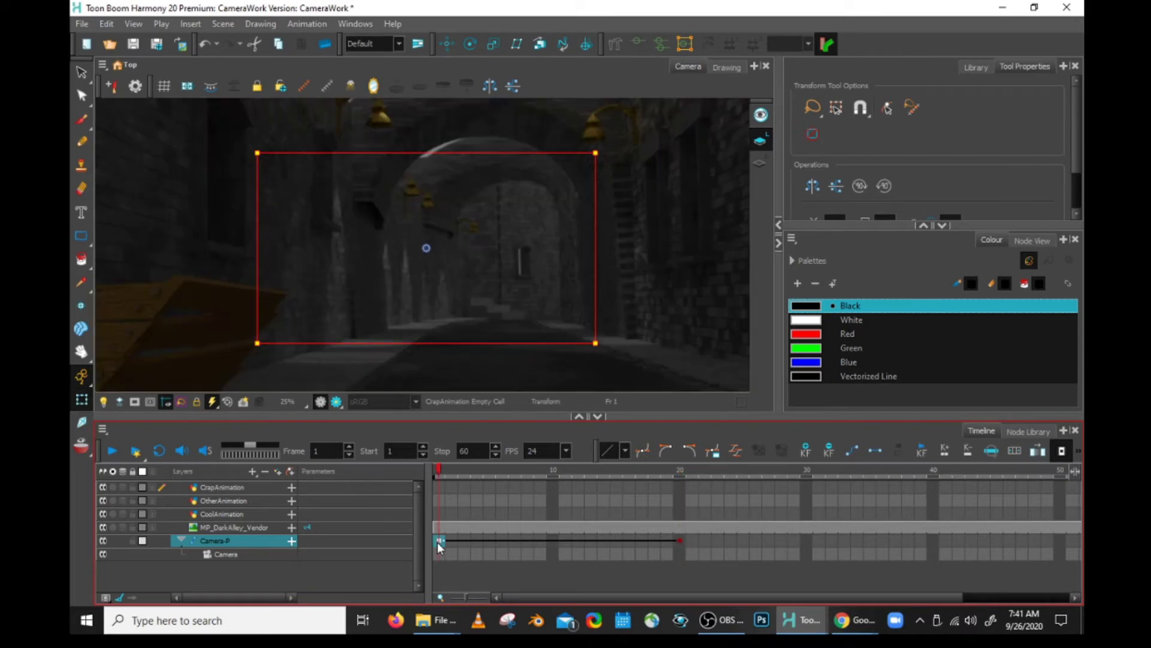
click(683, 541)
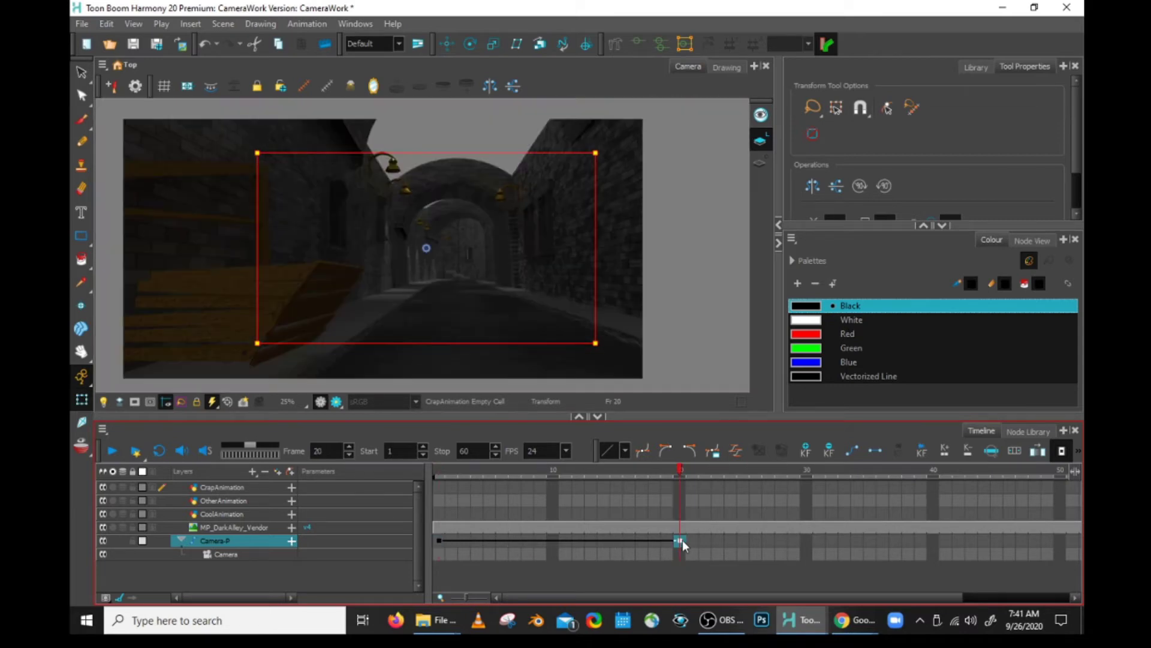
click(437, 472)
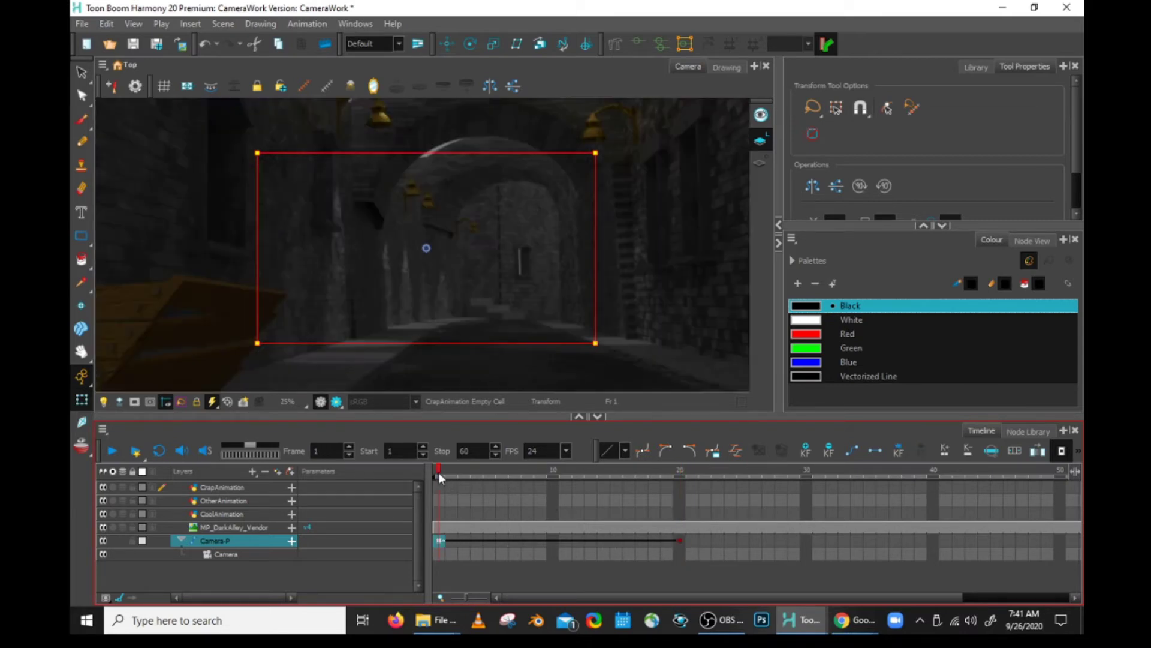
click(111, 455)
click(110, 455)
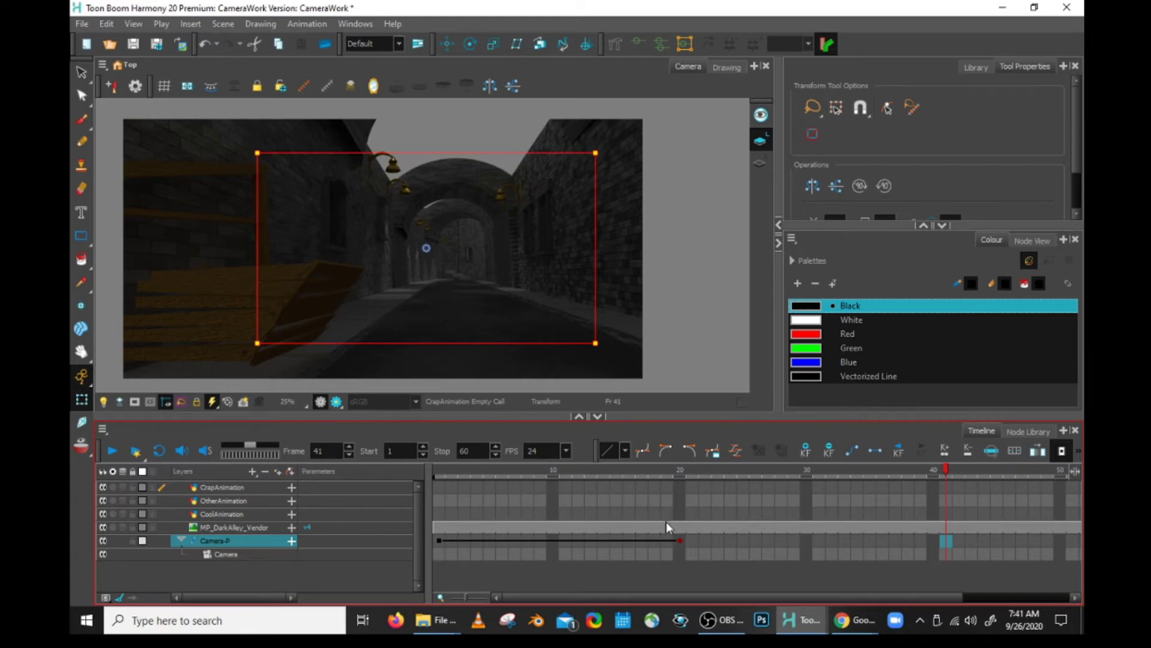
click(680, 542)
Step: Move the wide-view Camera-P keyframe from frame 20 to 30 and play the truck-out
click(806, 553)
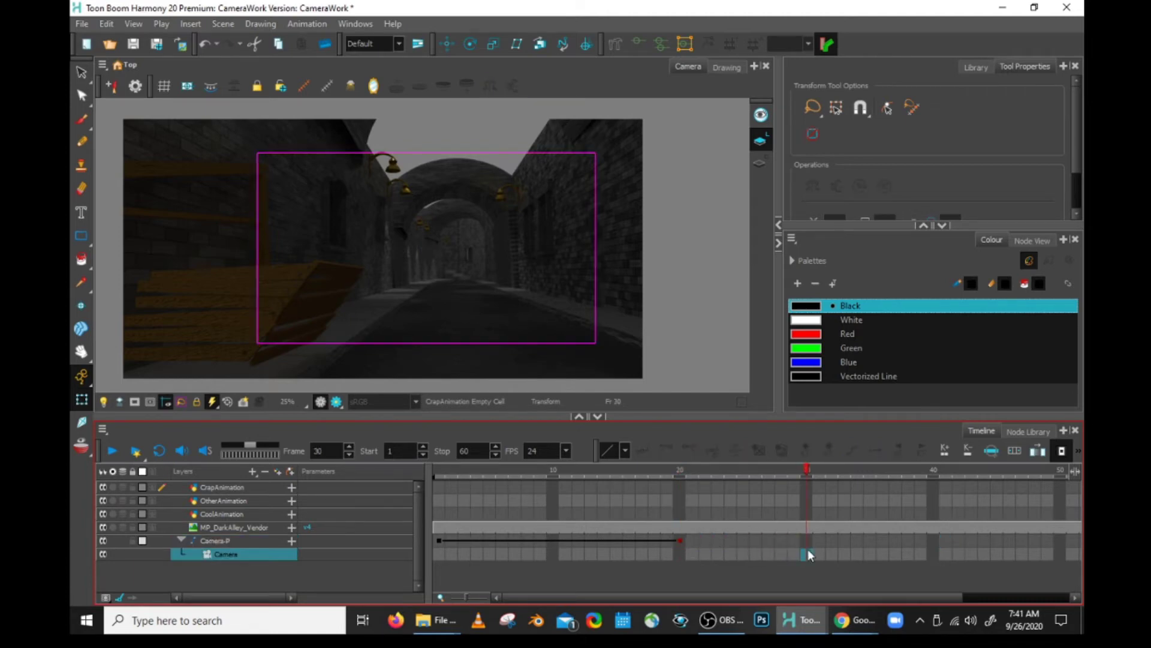
click(680, 542)
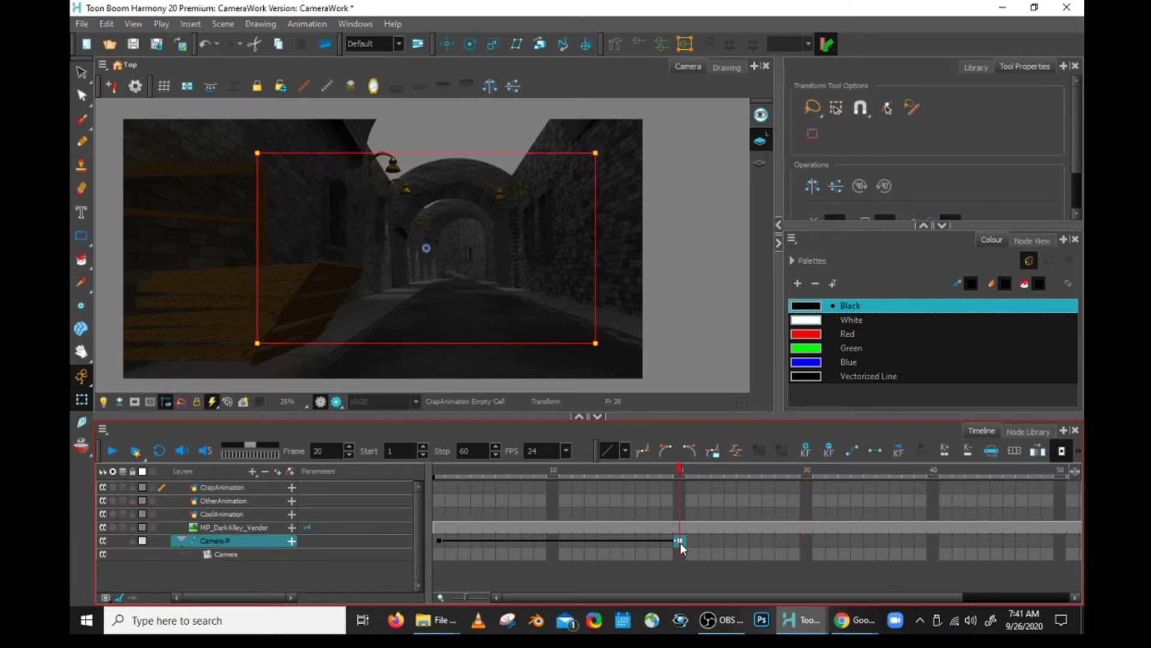
drag(681, 543, 799, 547)
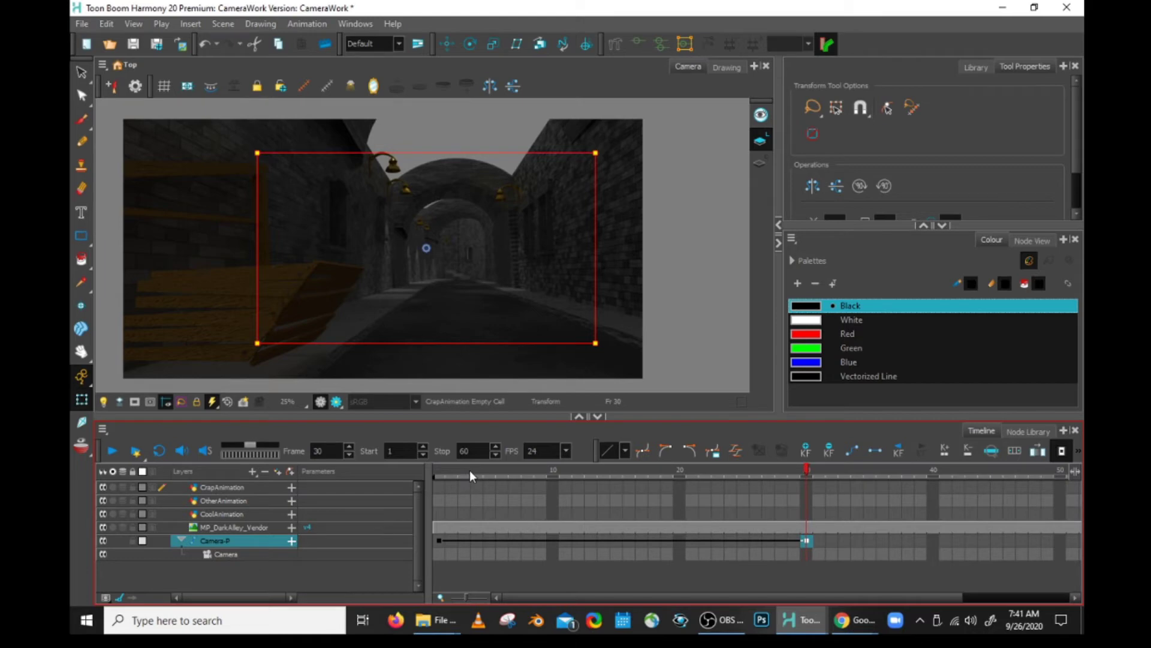
click(568, 469)
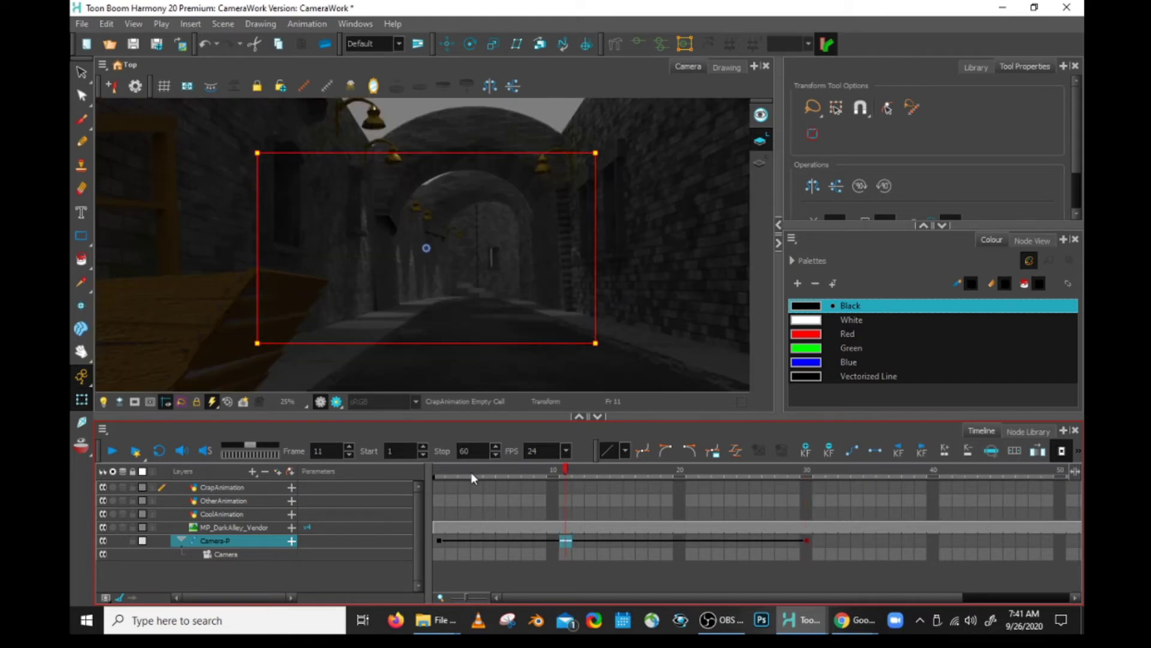
drag(473, 474, 410, 464)
click(113, 451)
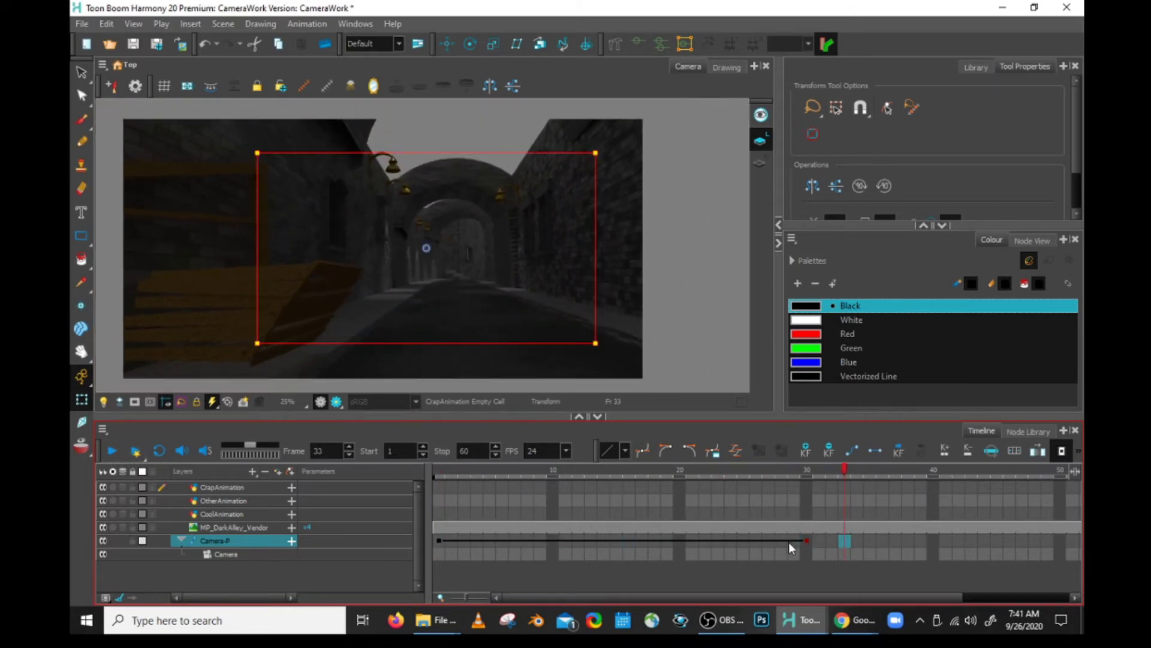
Step: Shift that keyframe on to frame 40 and replay the camera move from frame 1
drag(803, 542, 935, 547)
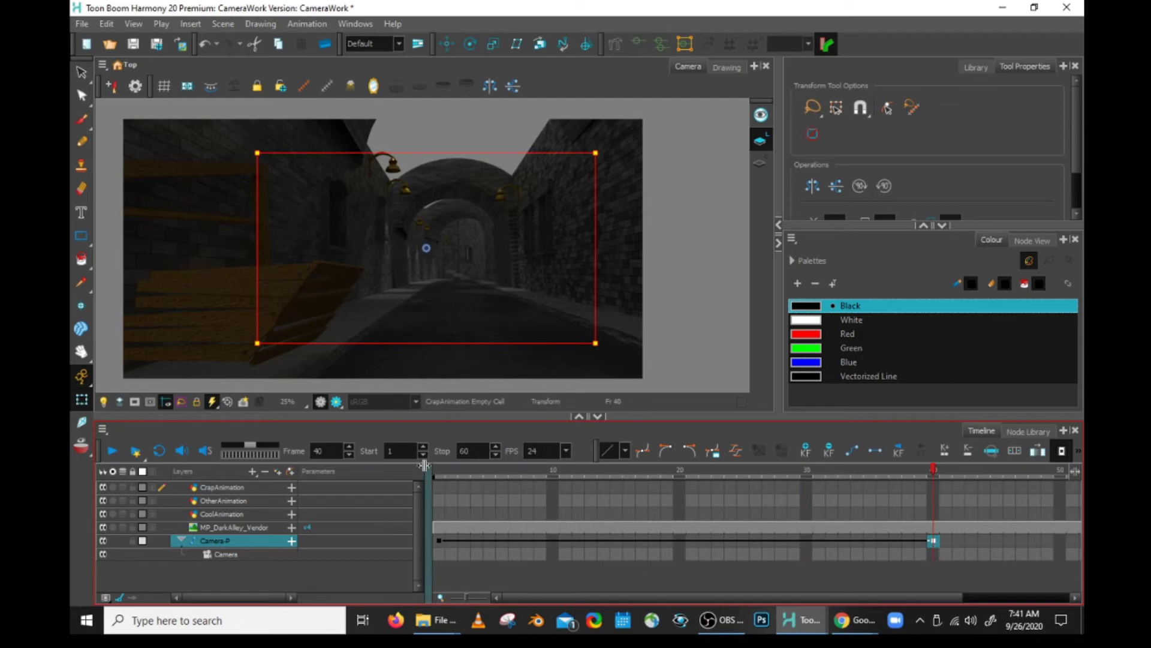
click(108, 452)
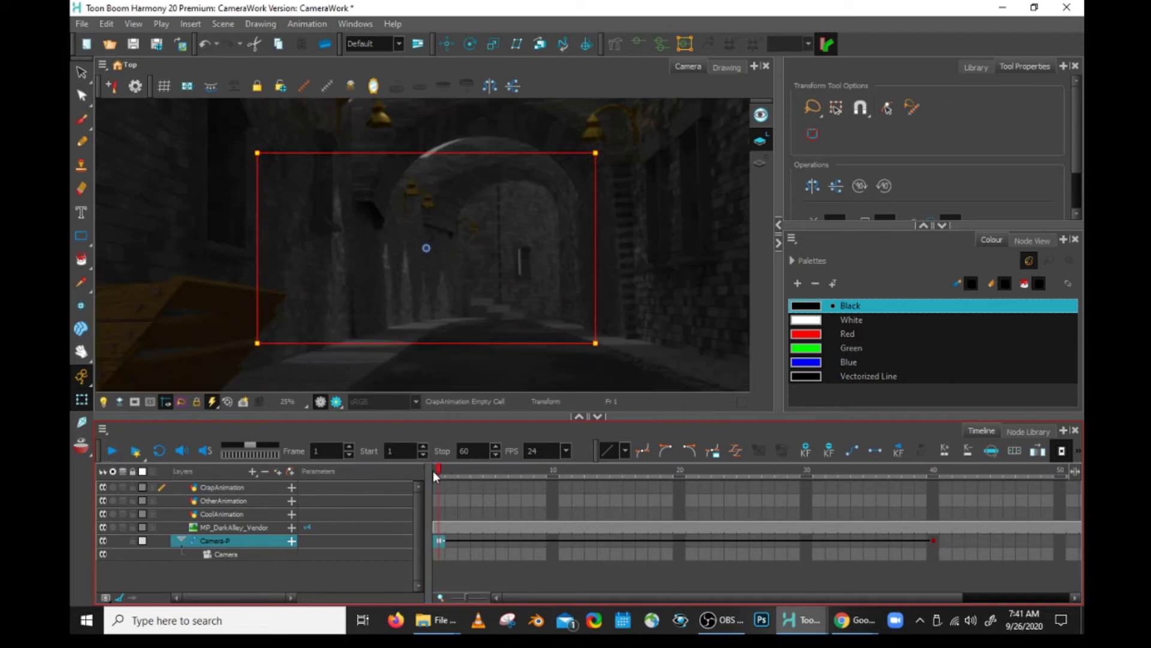
click(112, 451)
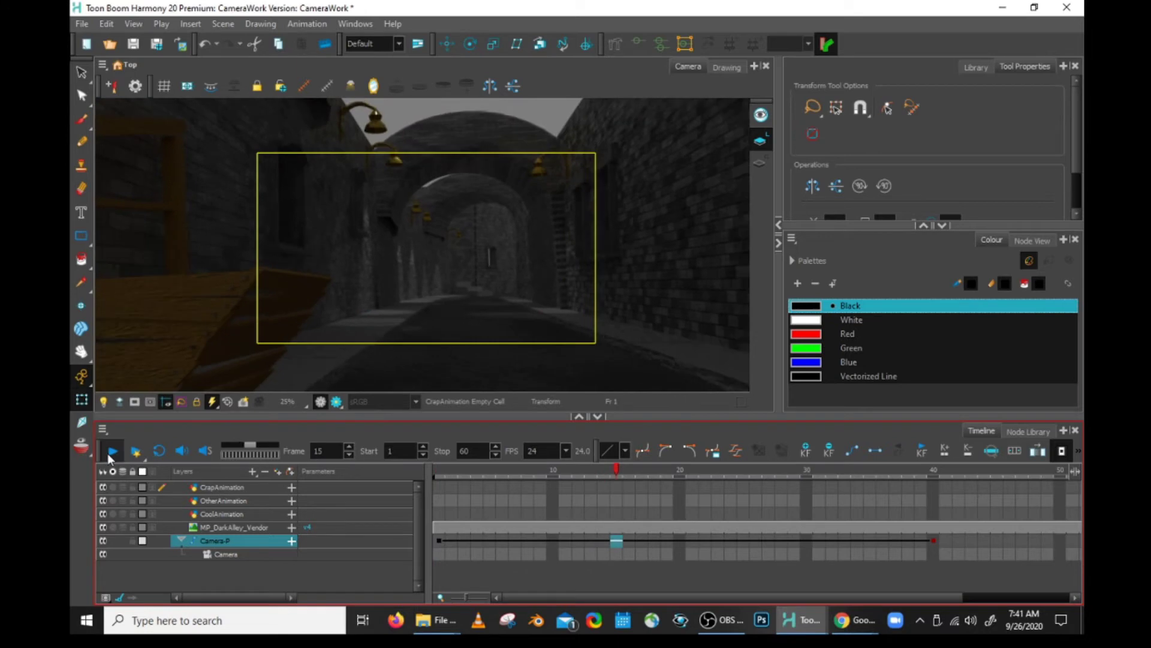
click(110, 454)
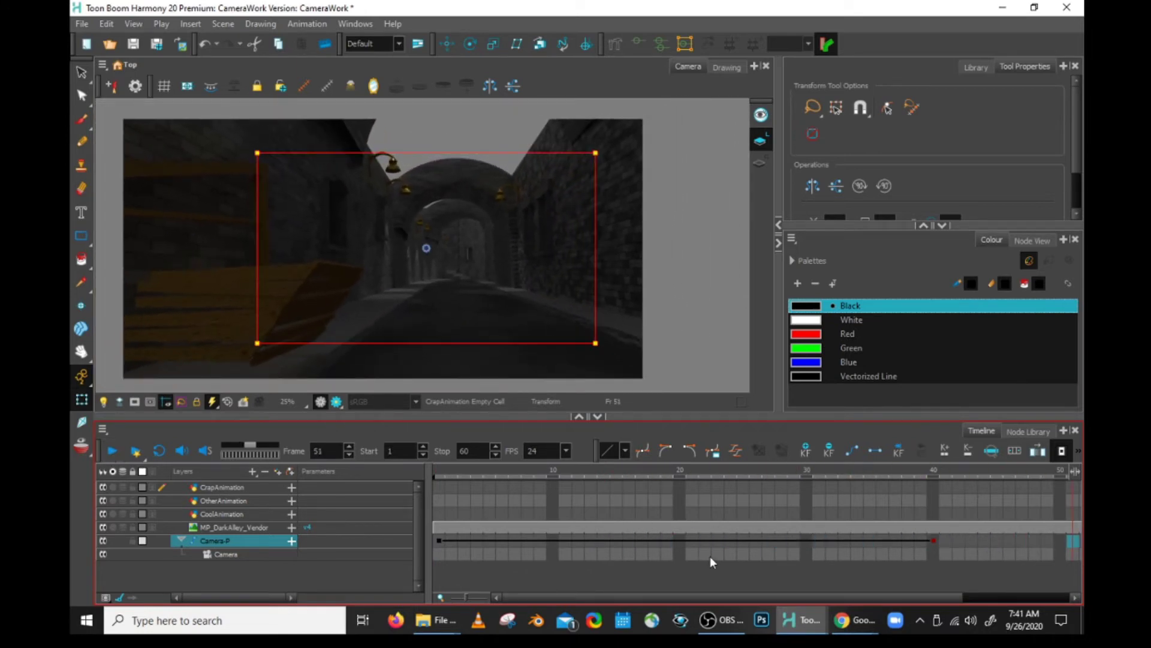
Step: At frame 50, shrink the camera frame to truck in on the alley's right wall and window
drag(937, 599, 1013, 595)
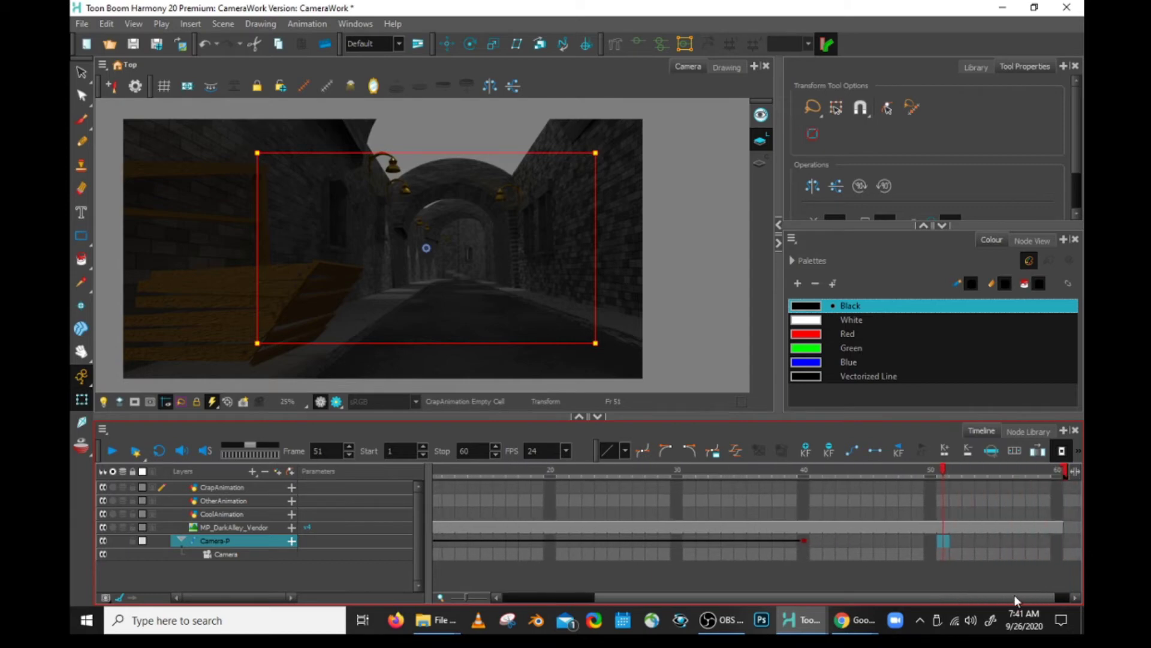
click(803, 541)
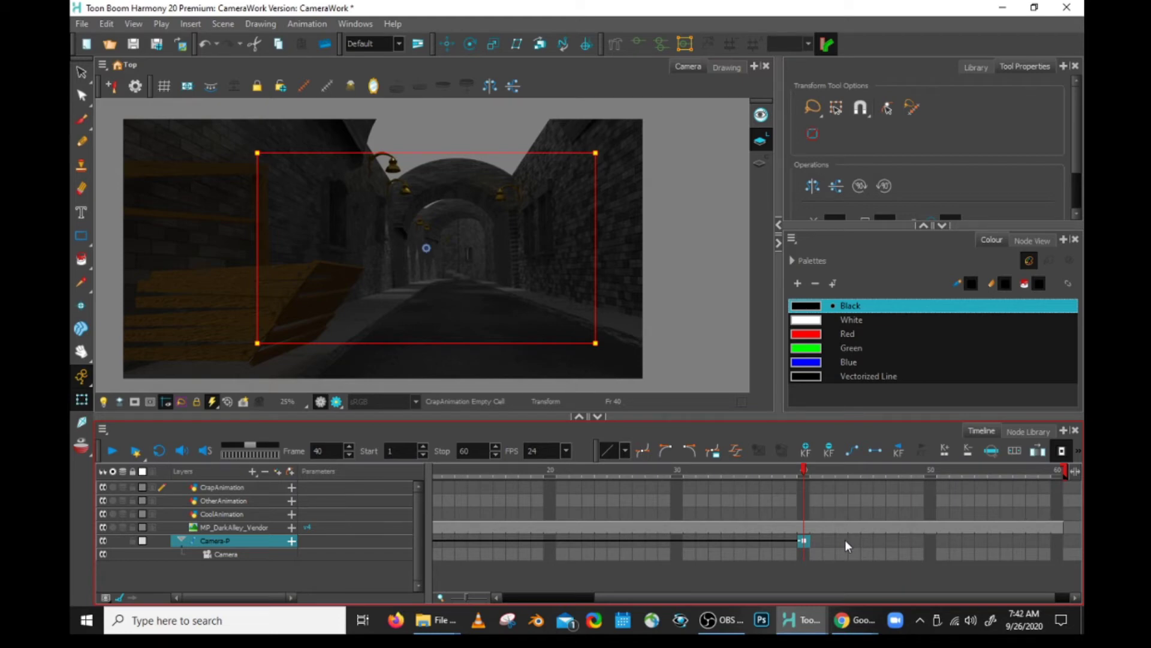
click(932, 539)
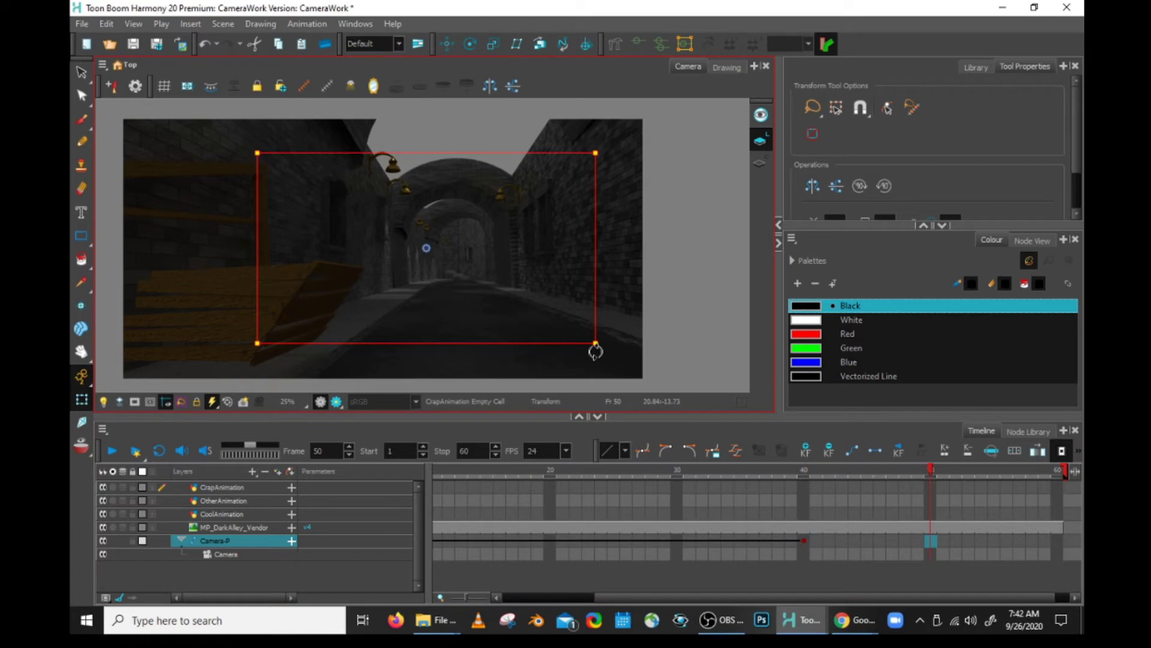
drag(596, 344, 505, 232)
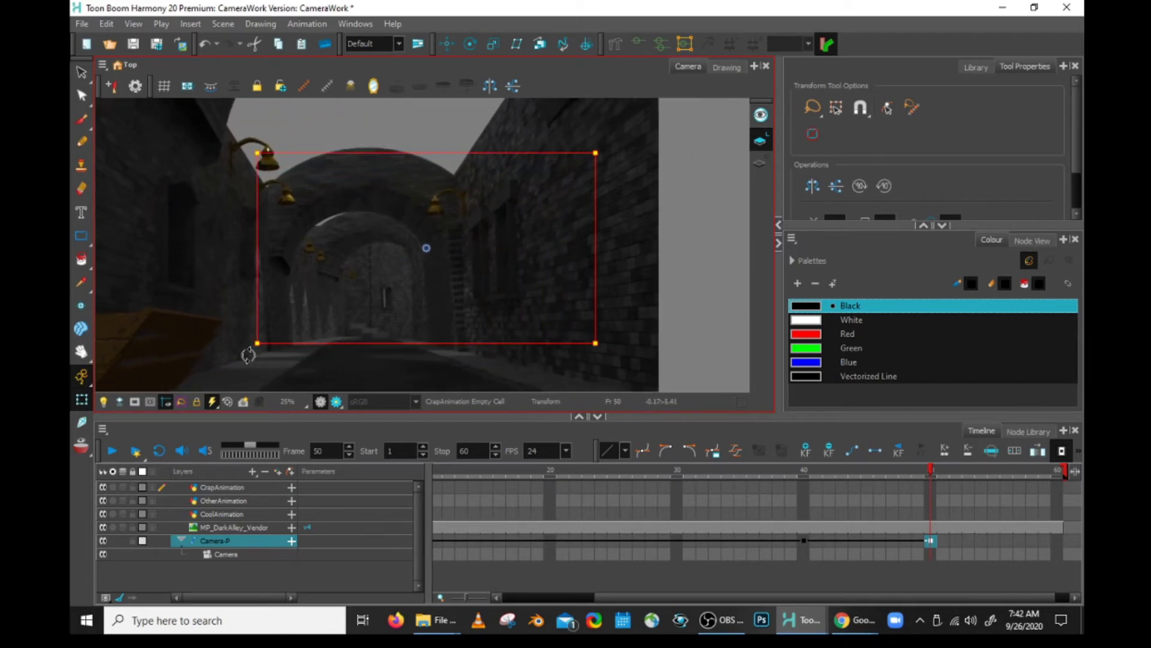
drag(257, 343, 463, 258)
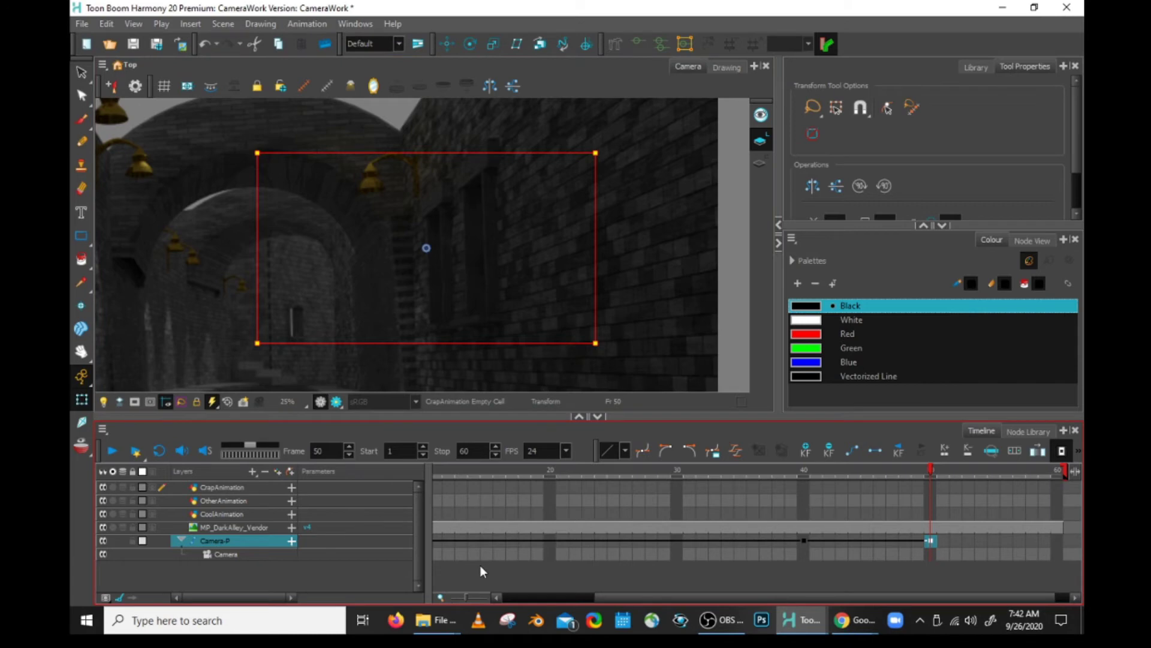
scroll(570, 602, up, 2)
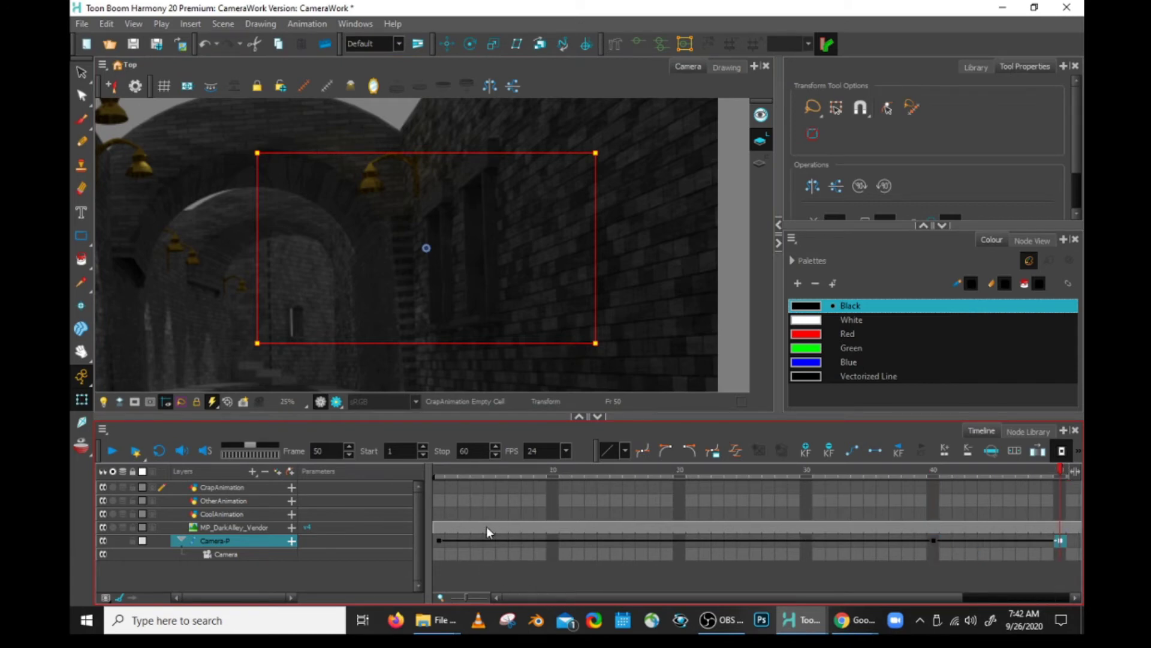
click(439, 550)
drag(548, 598, 727, 604)
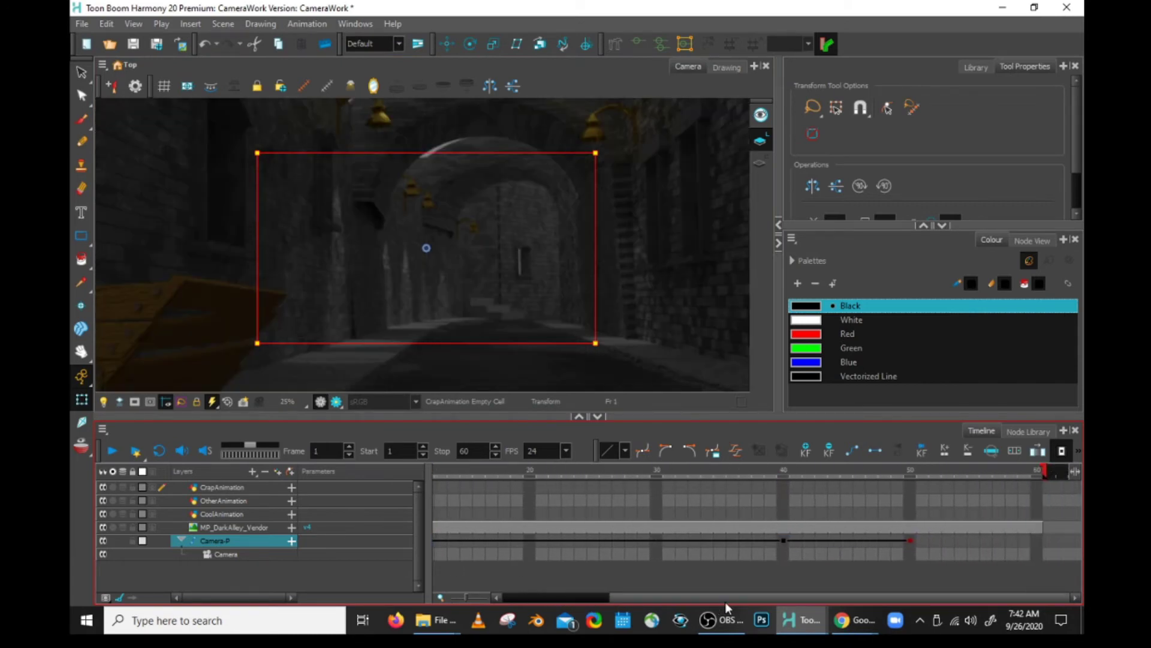
click(783, 542)
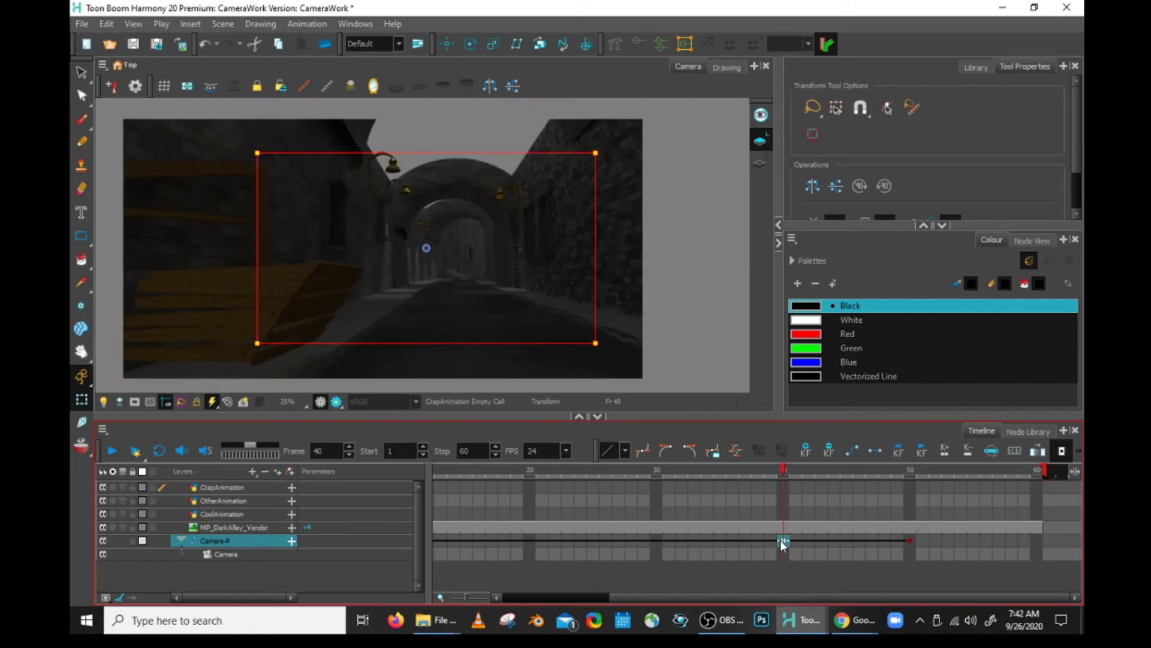
click(911, 542)
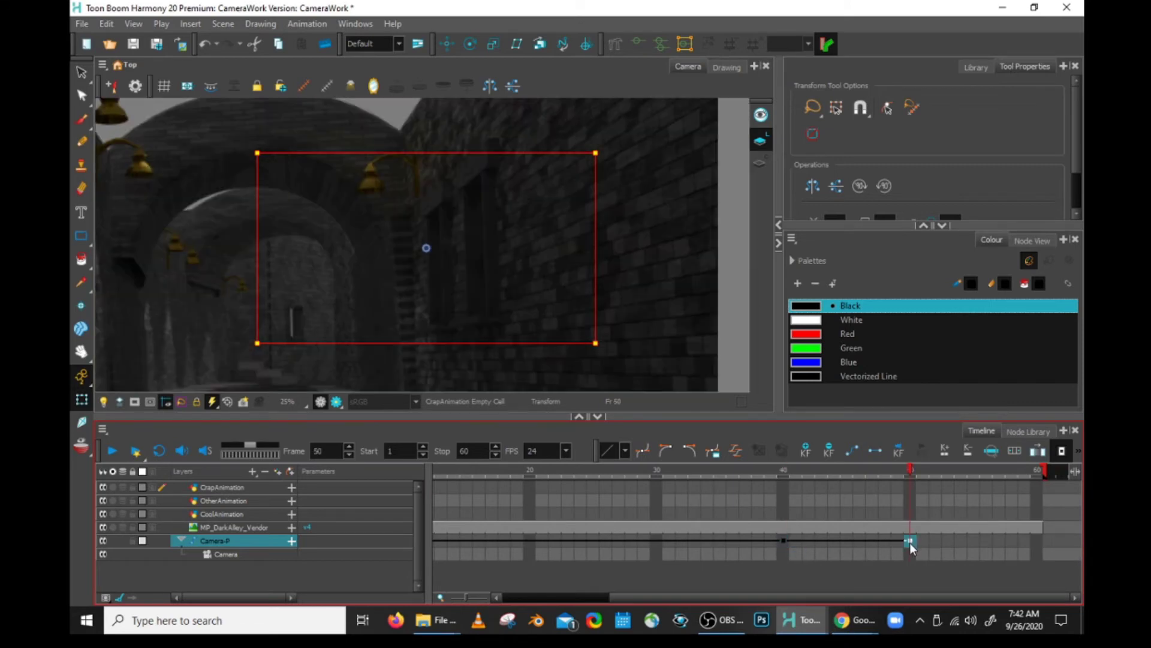
scroll(782, 598, left, 5)
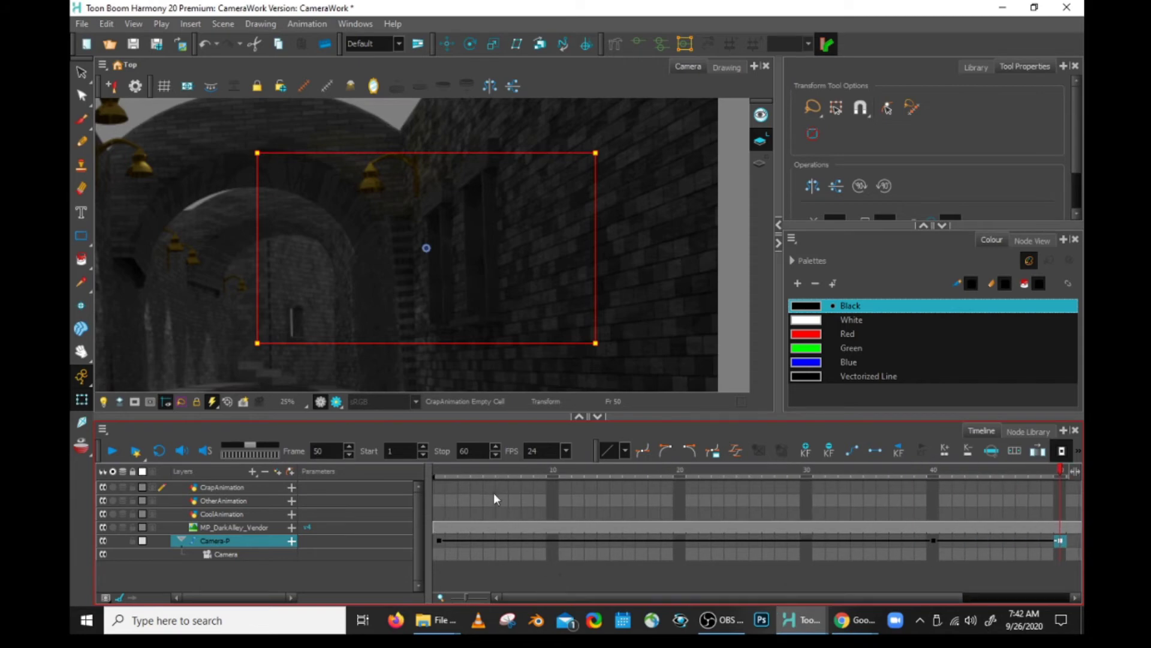
click(455, 471)
click(113, 452)
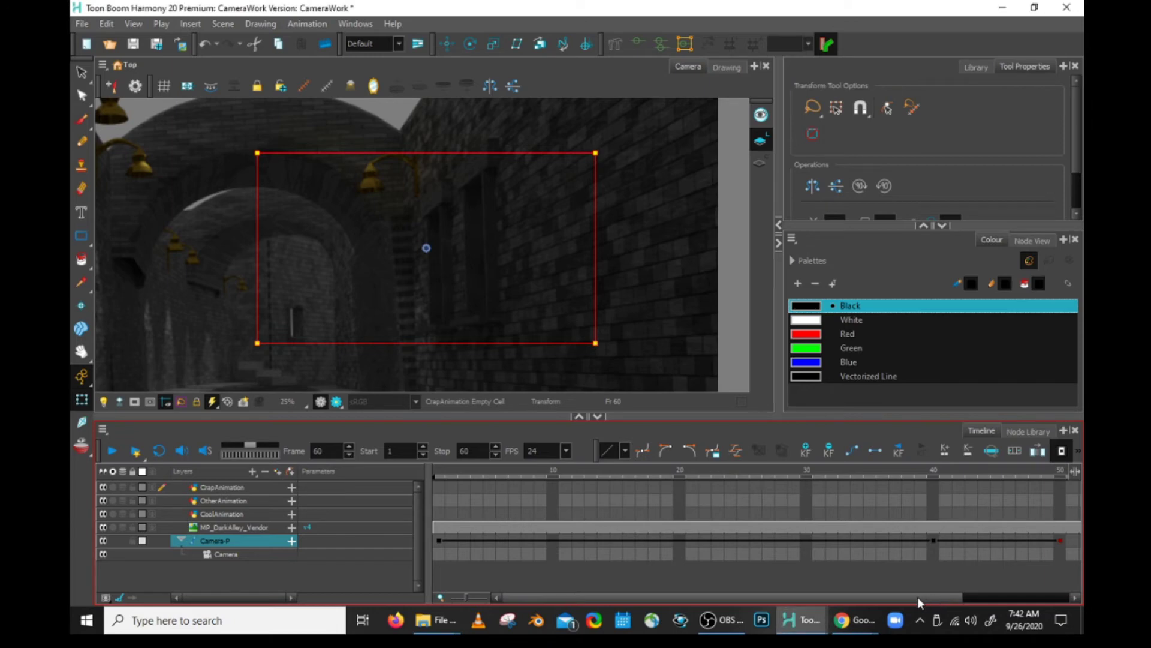
drag(939, 596, 1017, 601)
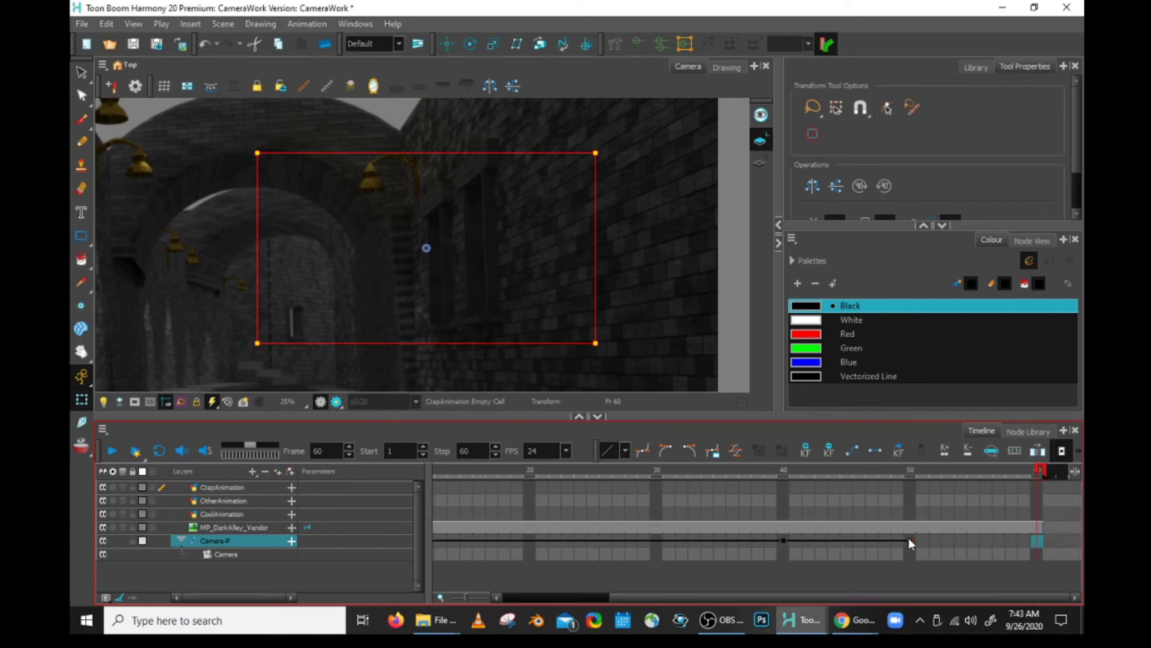
Step: Move the close-up keyframe to frame 60 and paste a copy of the frame-40 keyframe at frame 50
click(909, 540)
drag(909, 543, 1038, 546)
click(784, 542)
key(F6)
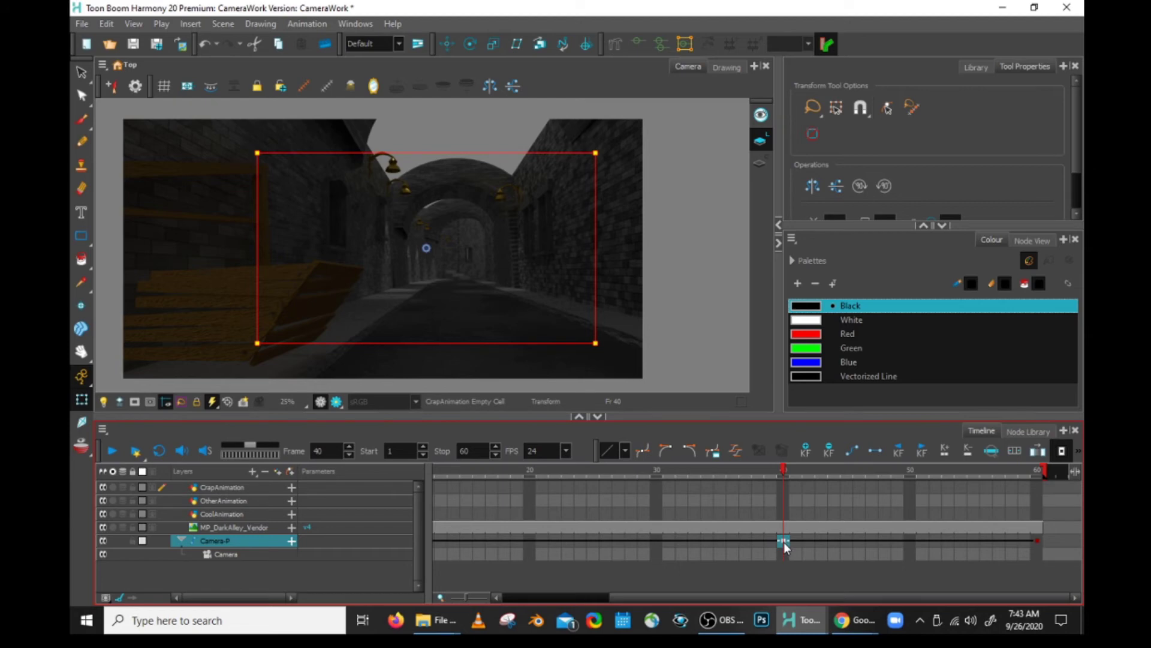
key(ctrl+c)
click(910, 541)
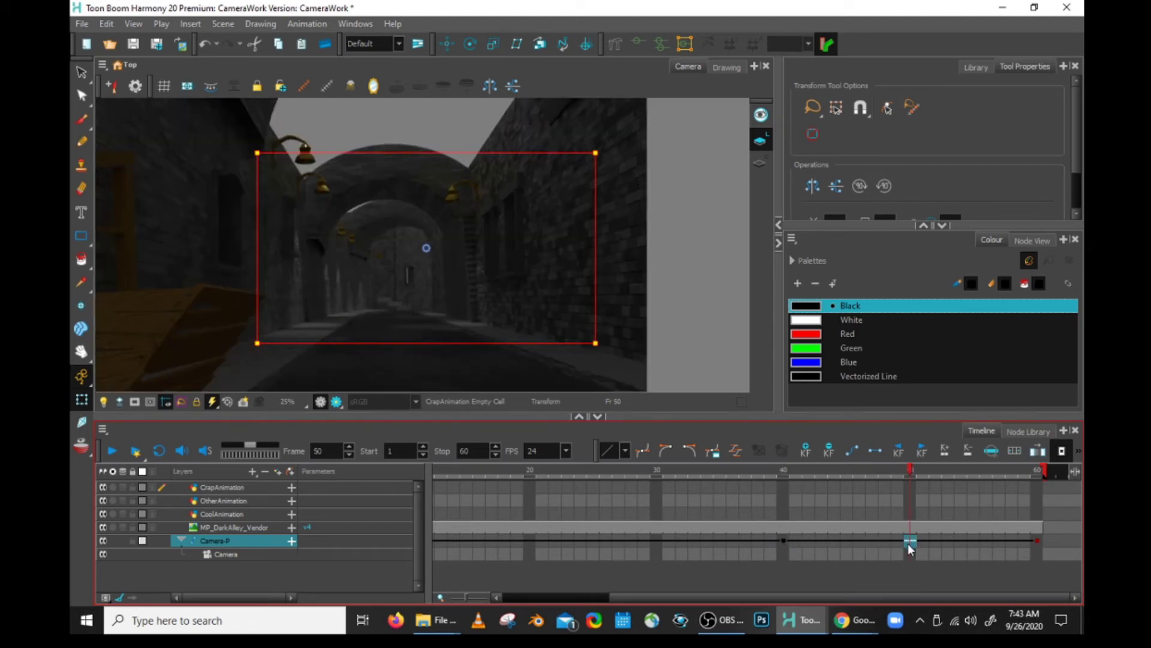
key(ctrl+v)
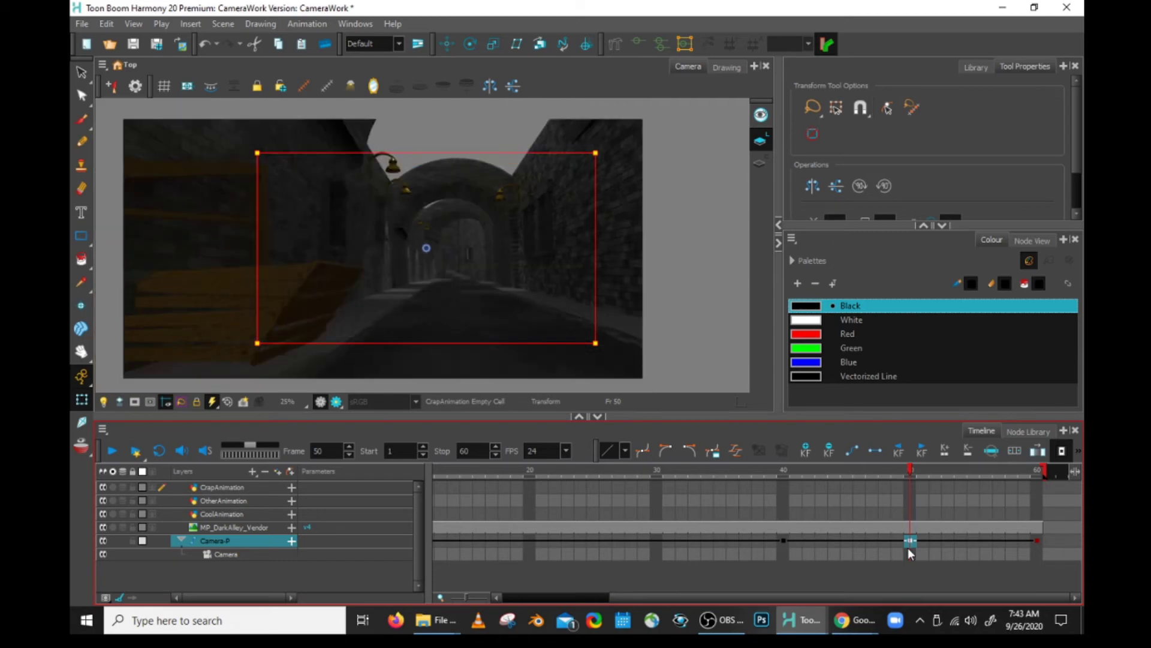
Step: Compare the framing at frames 40, 50 and 60, then play back the camera move
click(784, 541)
click(911, 544)
click(783, 542)
click(911, 543)
click(1038, 542)
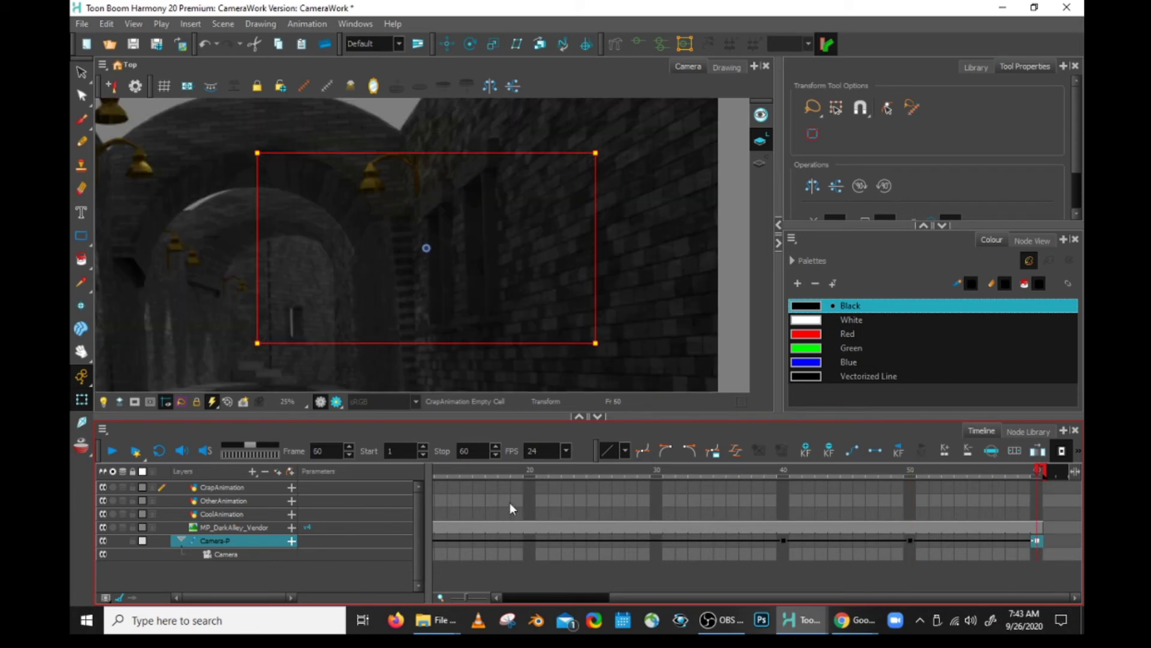
click(116, 454)
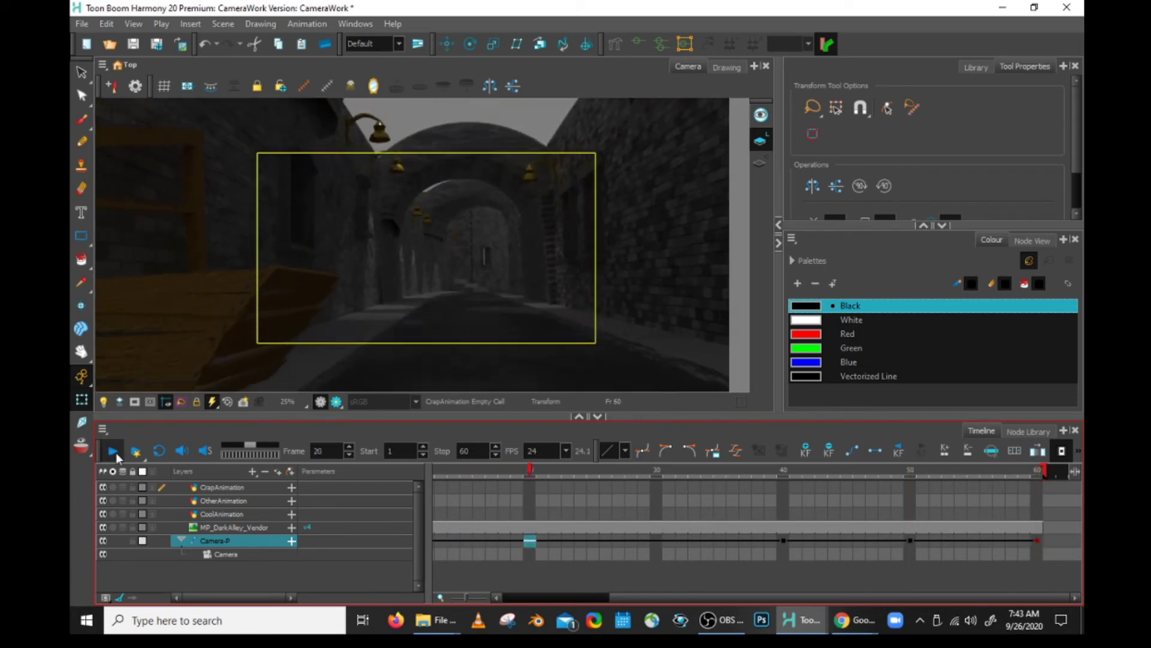